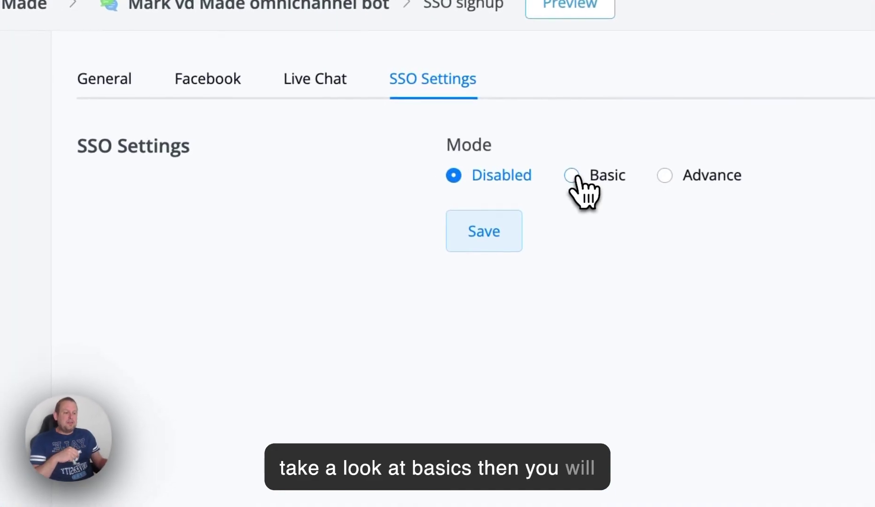
- Enable SSO with Google as the login provider, then switch the mode to Advance
left_click(573, 176)
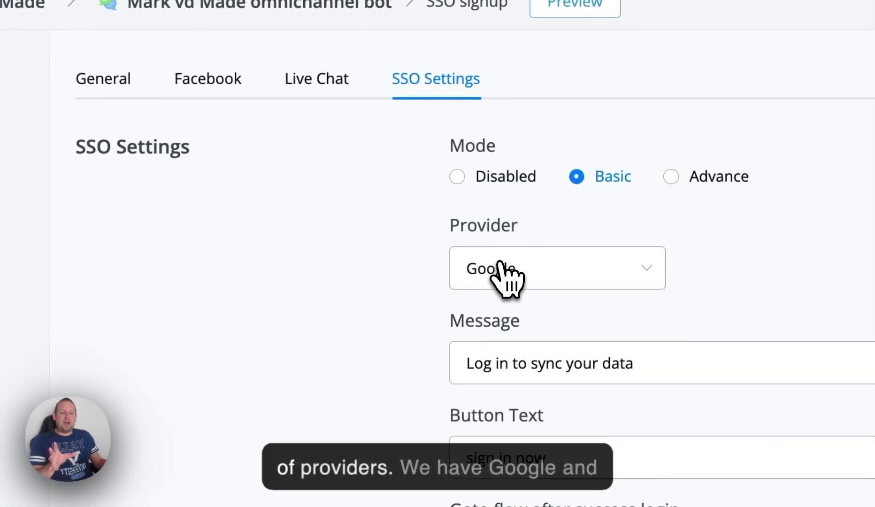
left_click(575, 274)
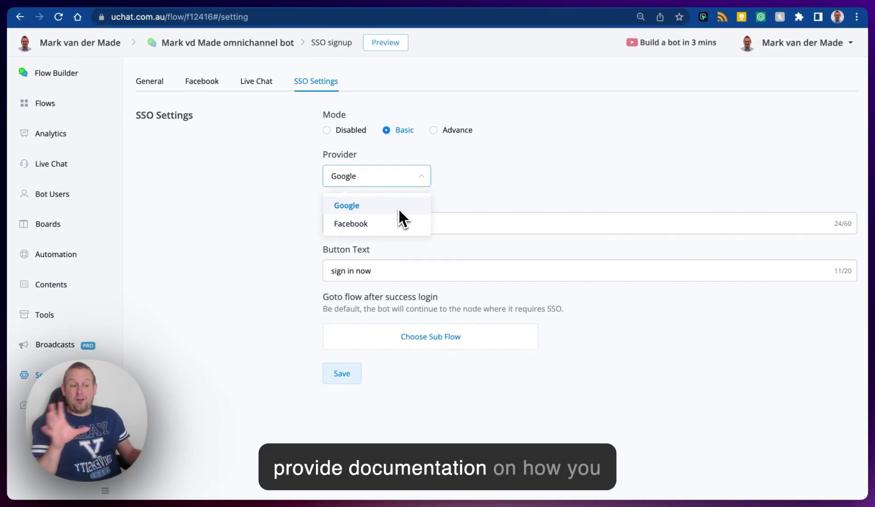
left_click(399, 207)
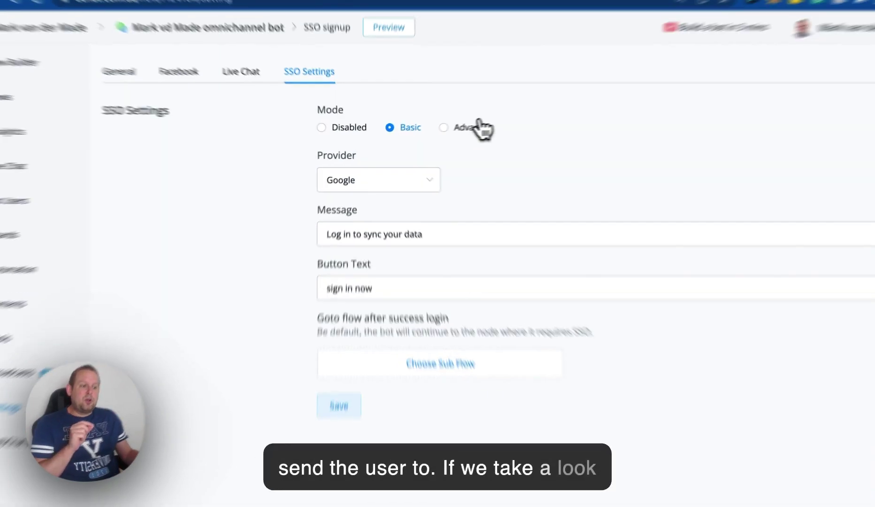
left_click(480, 127)
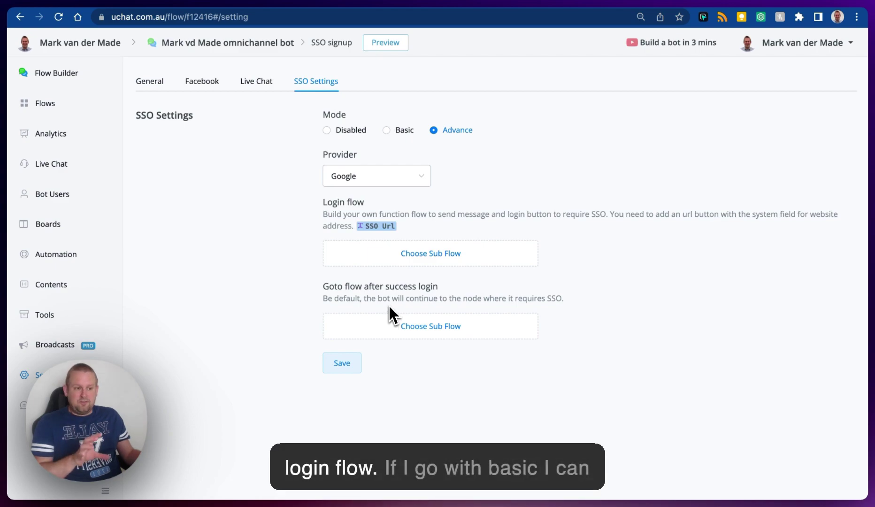
- Switch SSO back to Basic, send successful logins to the 'sso succesful' sub-flow, and save
left_click(402, 131)
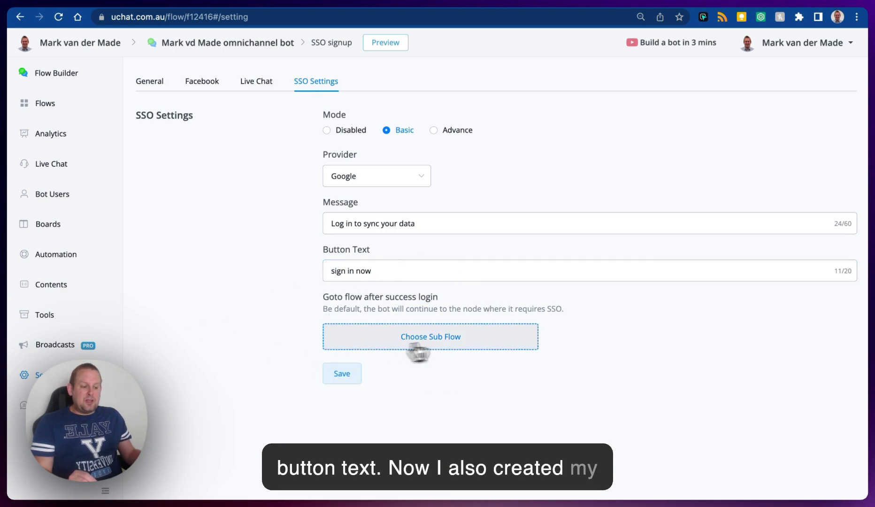
left_click(374, 338)
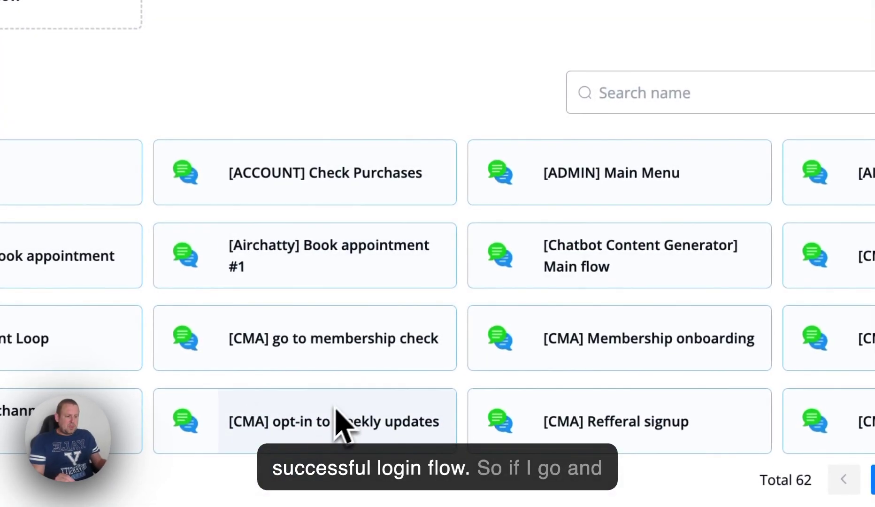
left_click(613, 91)
type("sso")
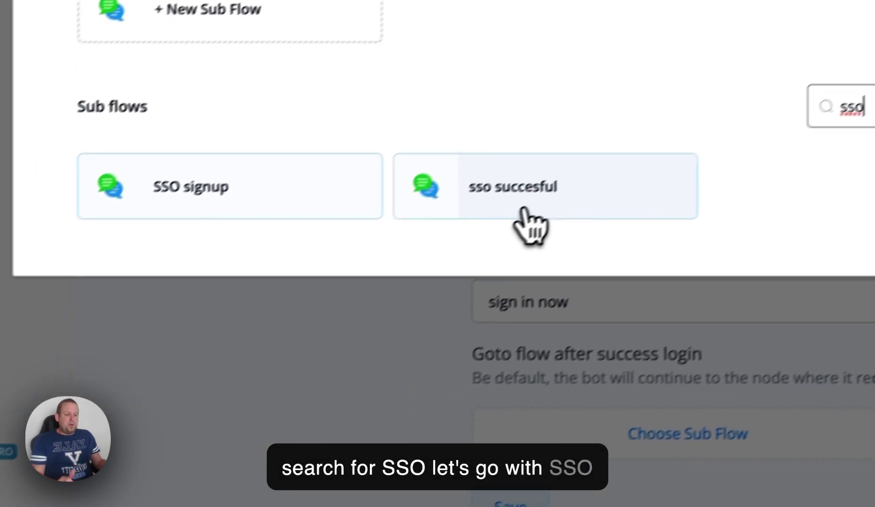
left_click(525, 211)
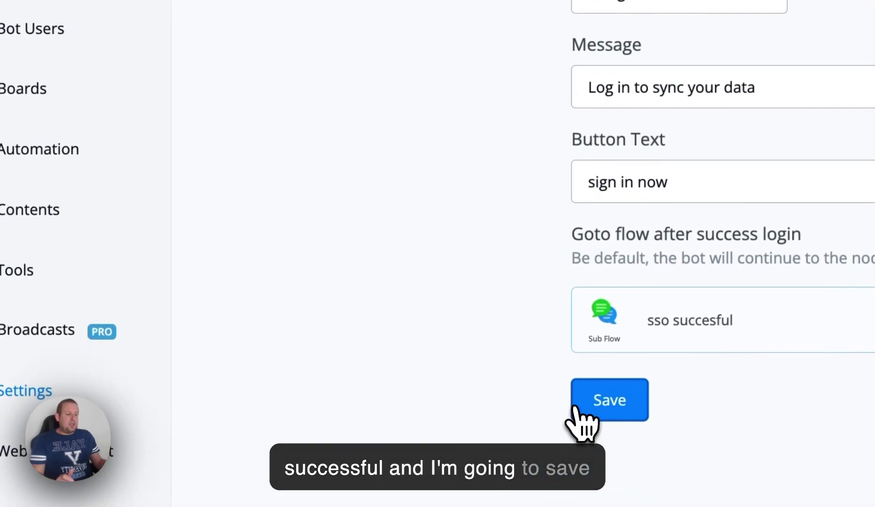
left_click(561, 434)
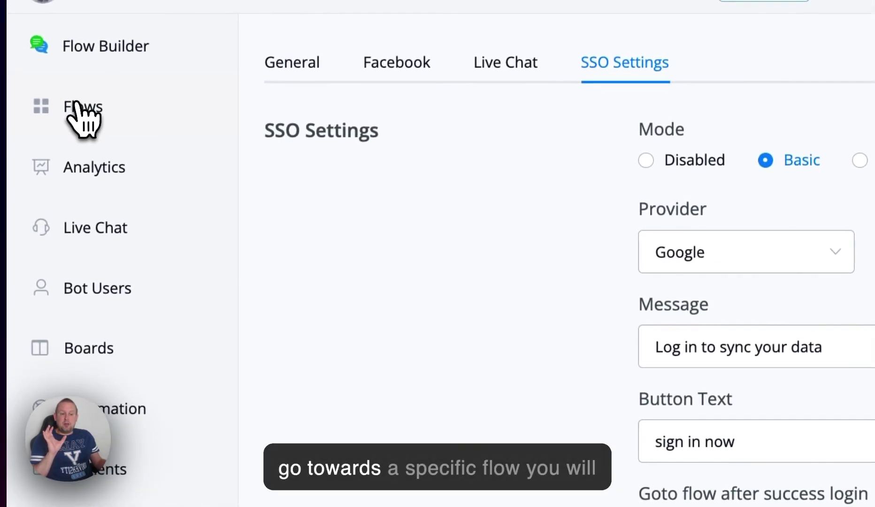
- In the SSO signup flow, toggle SSO Required off and on, and move Send Message #1 up-right
left_click(84, 117)
scroll(358, 303, "down", 10)
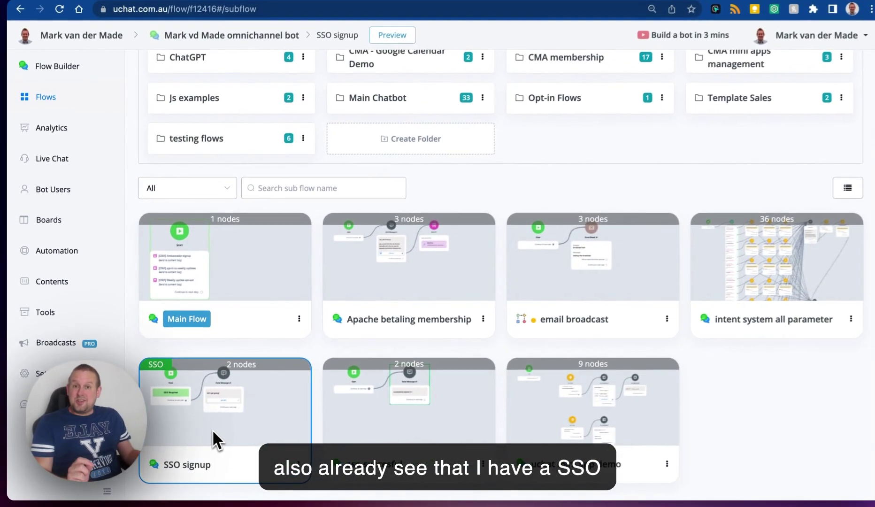
left_click(159, 377)
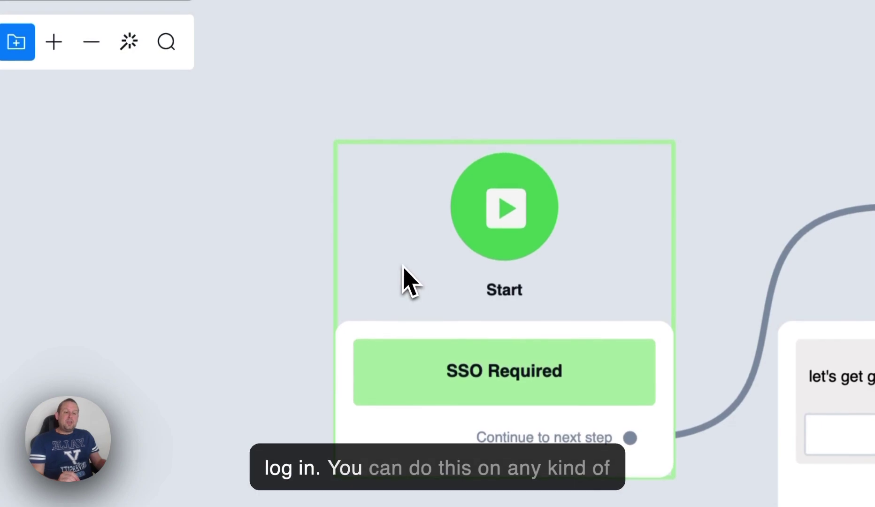
left_click(403, 269)
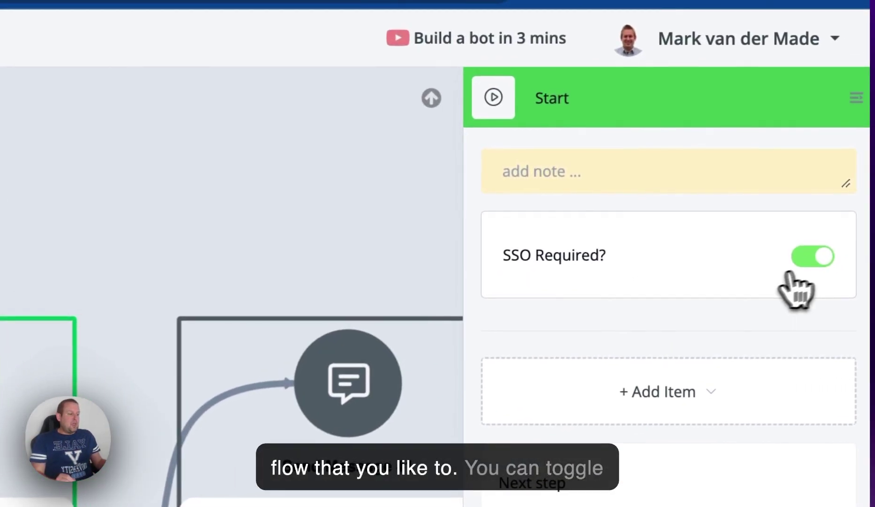
left_click(825, 252)
left_click(825, 256)
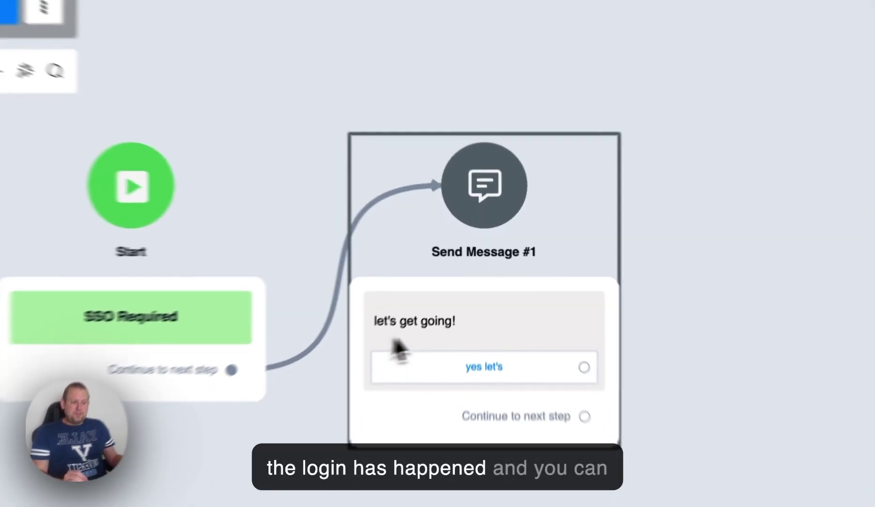
left_click_drag(429, 307, 552, 296)
mouse_move(455, 239)
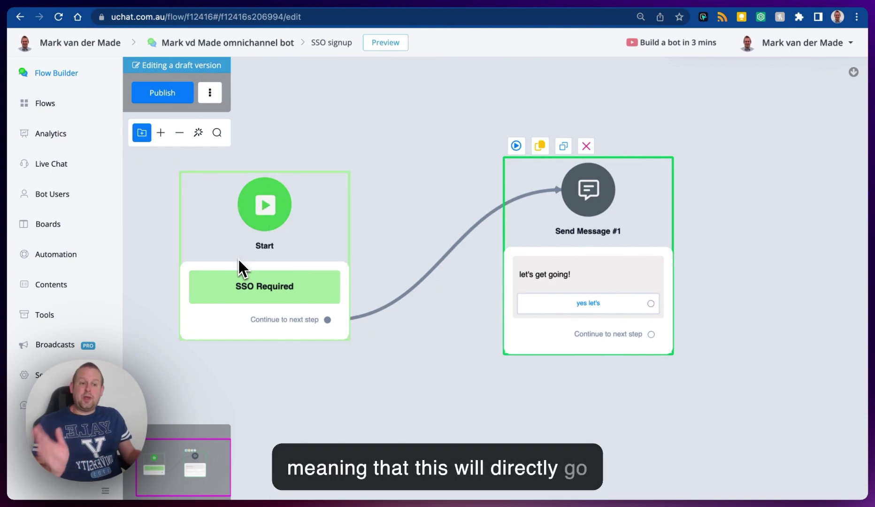
- Look over the 'sso succesful' flow's nodes, then return to the sub-flows list
left_click(45, 104)
scroll(419, 404, "down", 2)
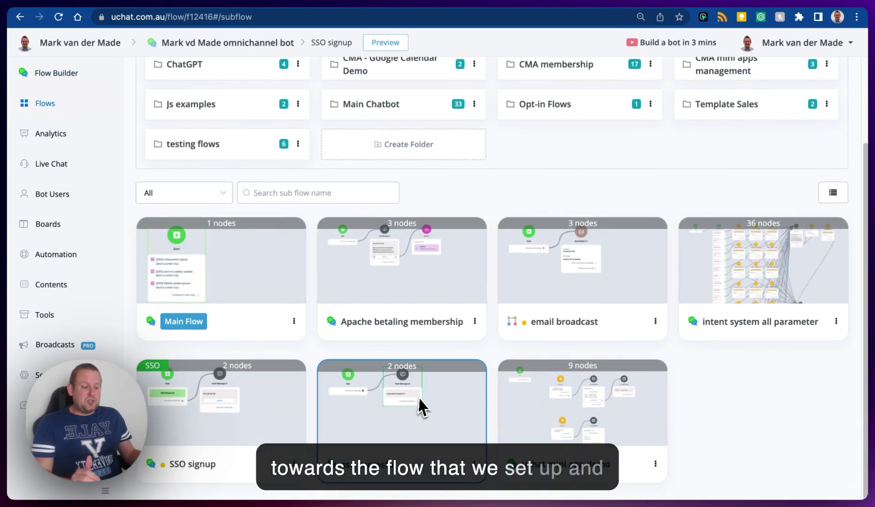
left_click(383, 480)
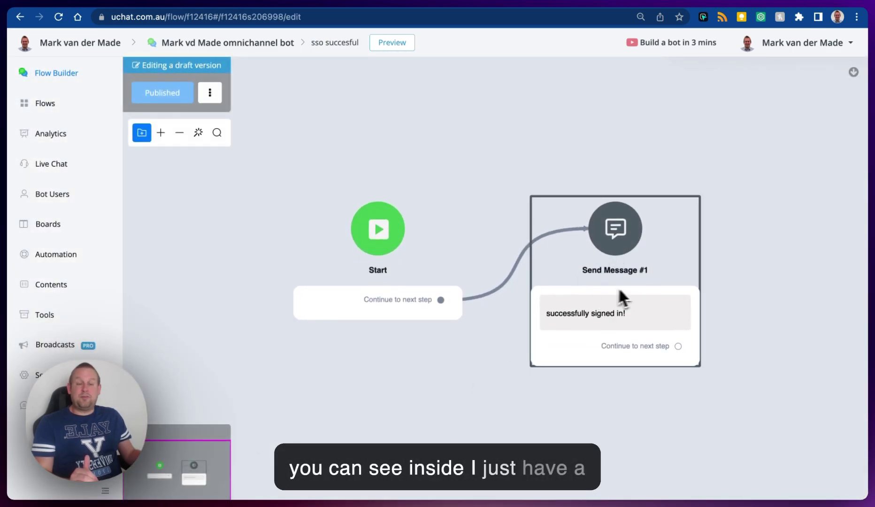
left_click_drag(537, 407, 399, 342)
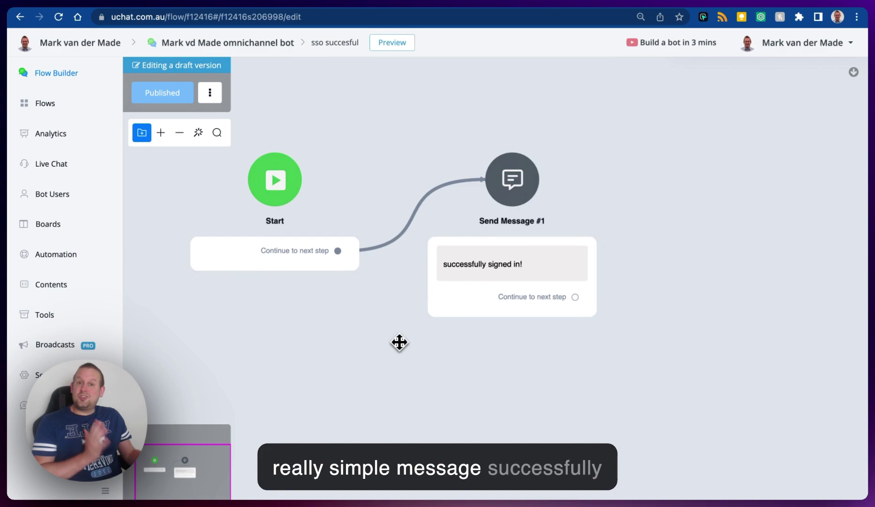
left_click(58, 110)
scroll(220, 410, "down", 3)
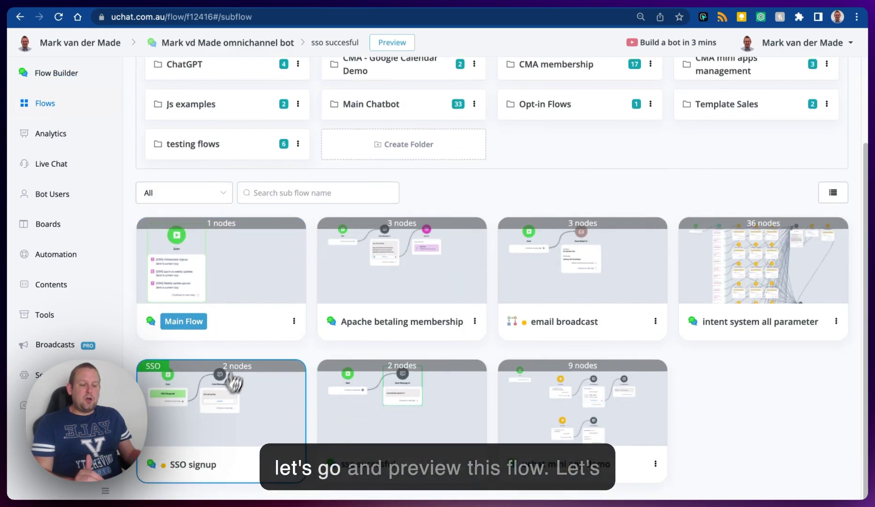
- Publish the SSO signup flow and launch its web-chat preview in a popup
left_click(220, 410)
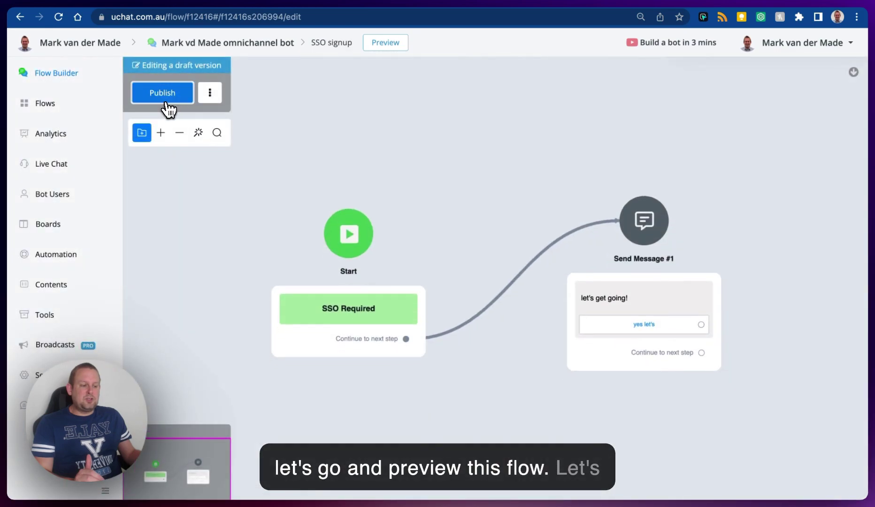
left_click(164, 96)
left_click(393, 47)
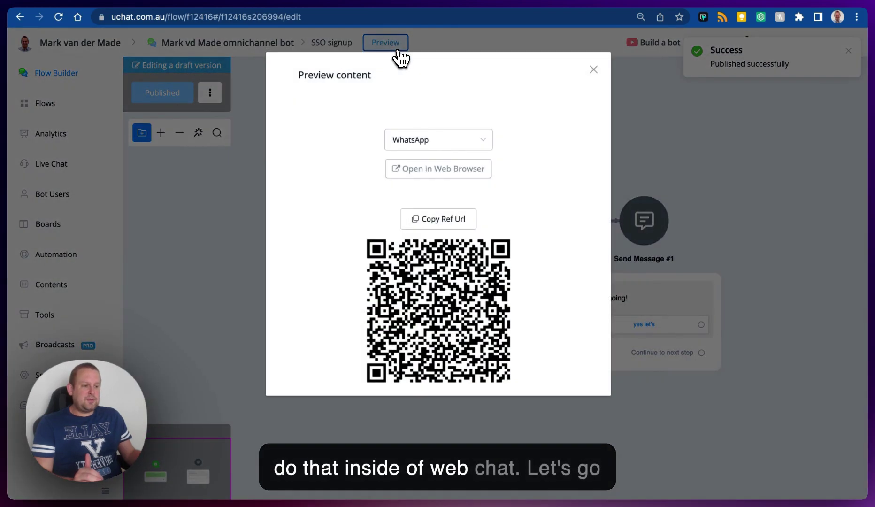
left_click(446, 143)
left_click(440, 168)
left_click(438, 173)
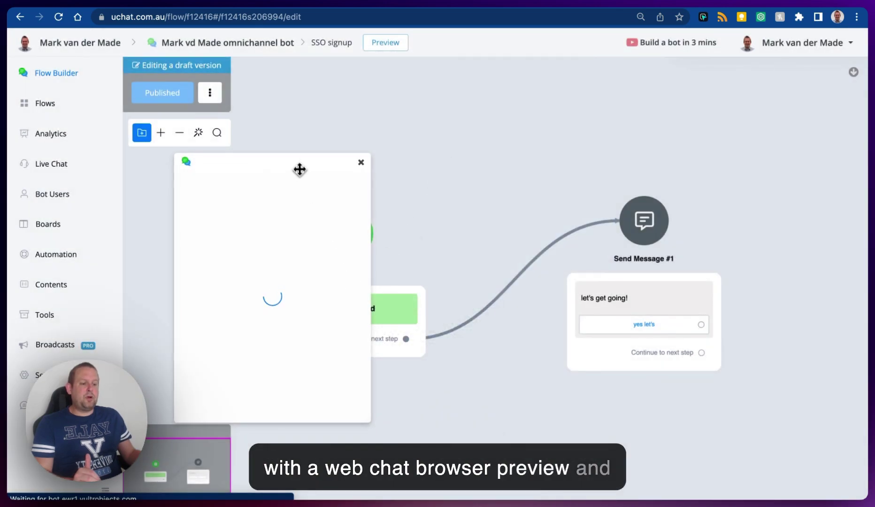
left_click_drag(300, 170, 394, 110)
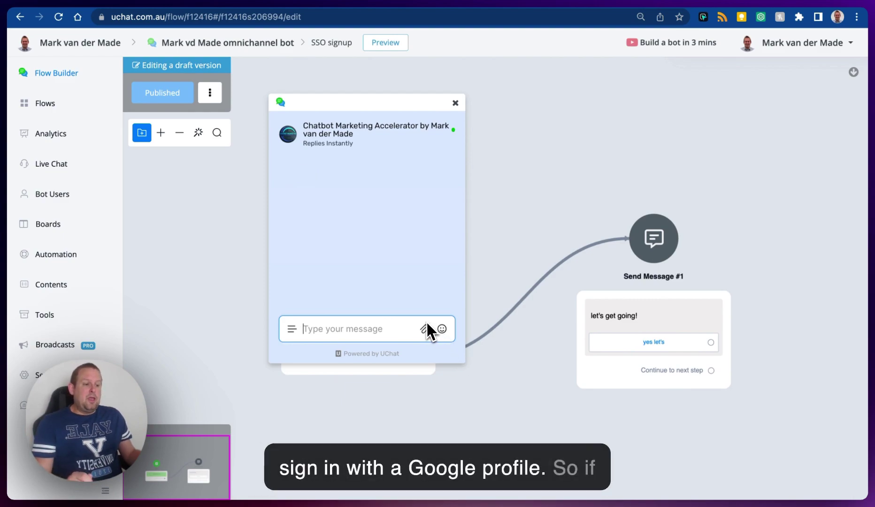
- Sign in from the chat with the second Google account, reaching 'successfully signed in!'
left_click(348, 225)
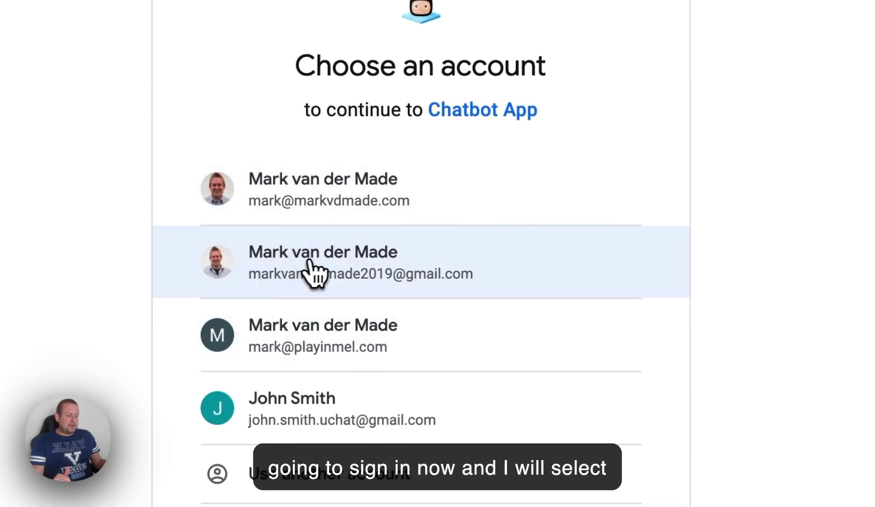
left_click(314, 273)
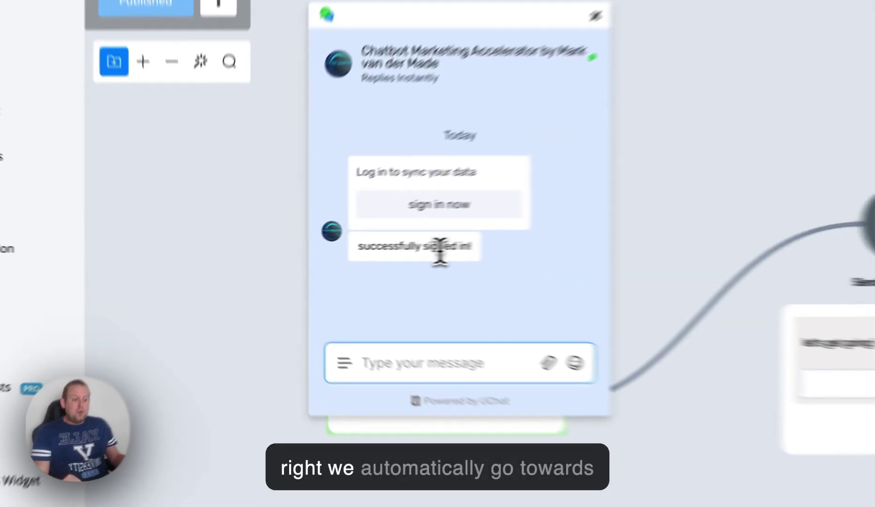
triple_click(350, 253)
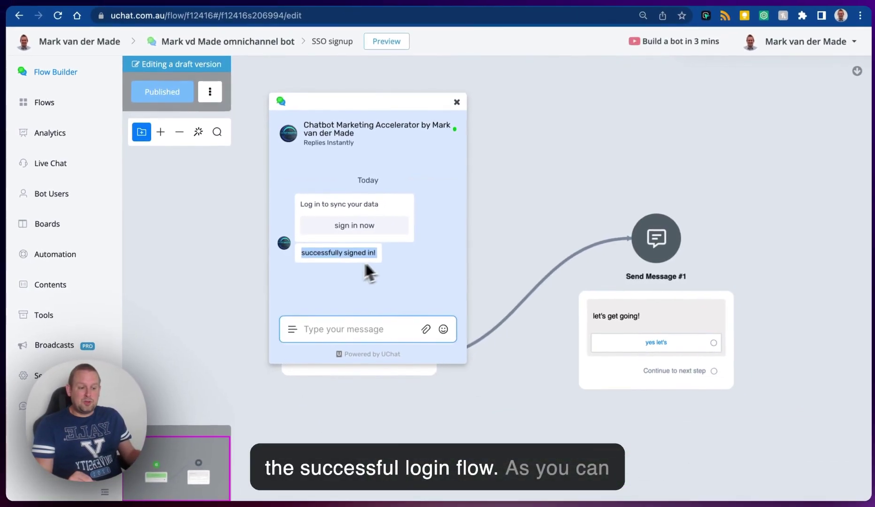
- Open the 'sso succesful' flow, close the chat preview, and glance at its Start node settings
left_click(55, 116)
scroll(146, 296, "down", 3)
left_click(357, 437)
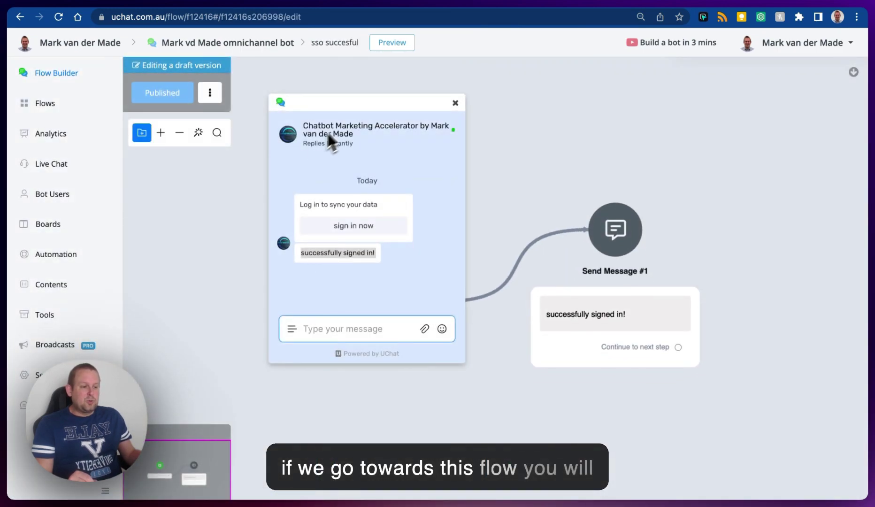
left_click_drag(382, 102, 309, 101)
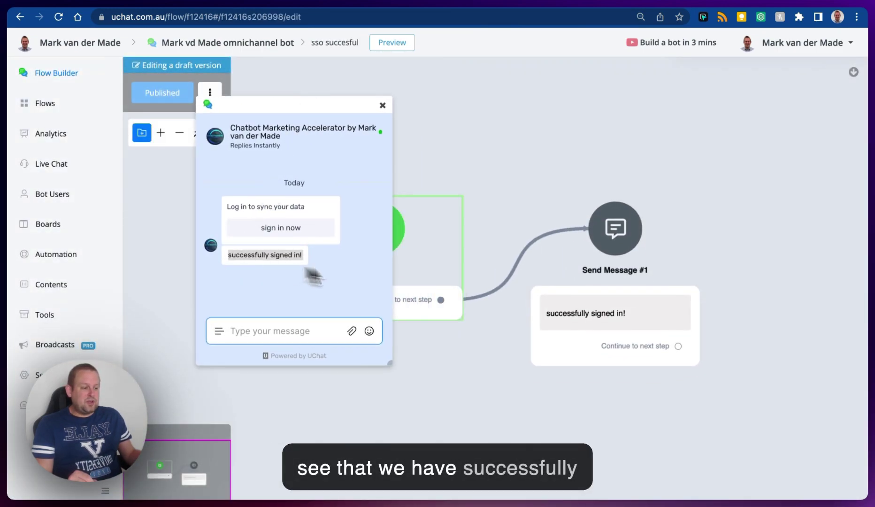
left_click(382, 106)
left_click(316, 293)
left_click(234, 288)
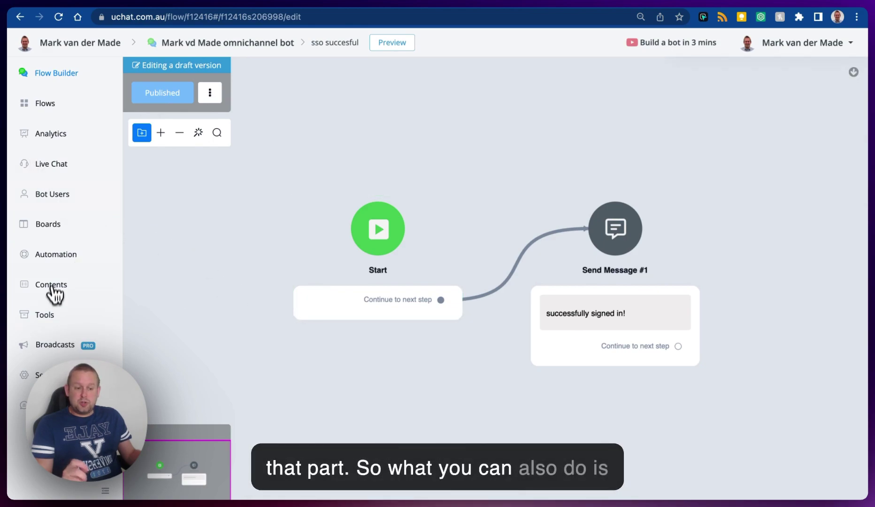
- Remove the after-login sub-flow from SSO settings, save, and reopen the SSO signup flow
left_click(42, 374)
left_click(526, 340)
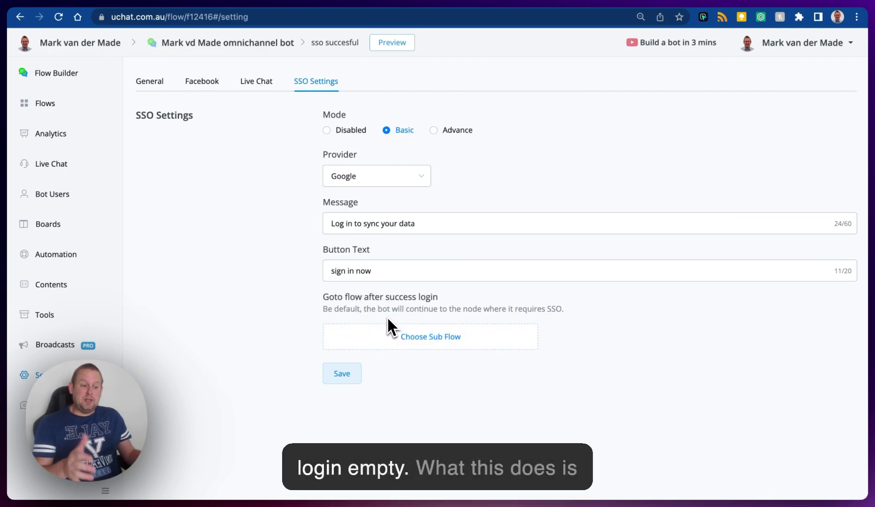
left_click(339, 374)
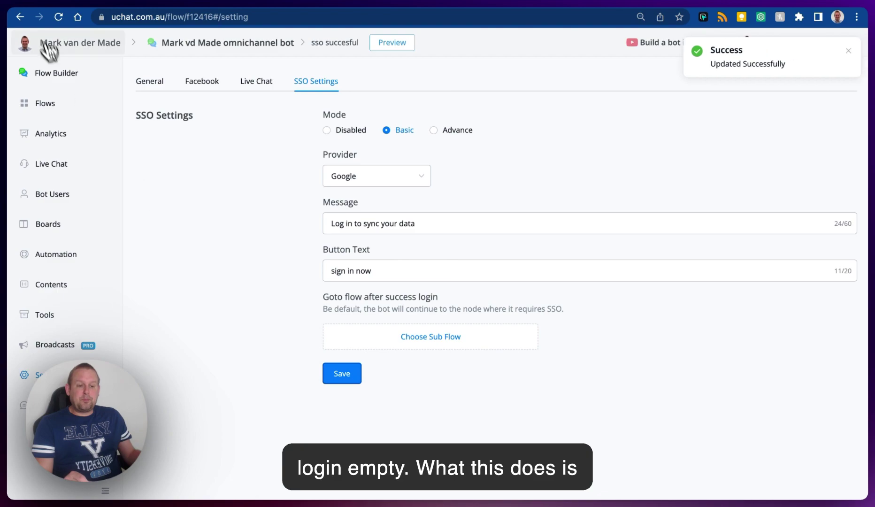
left_click(52, 104)
scroll(242, 313, "down", 3)
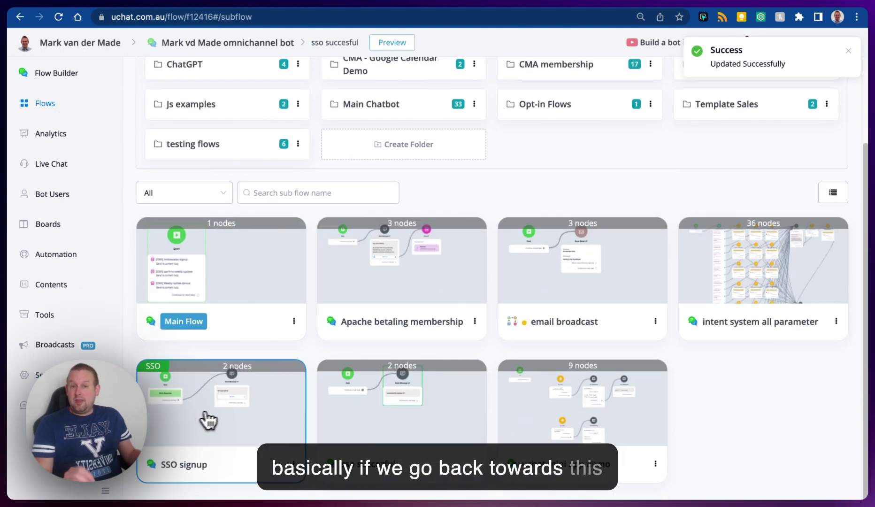
left_click(221, 414)
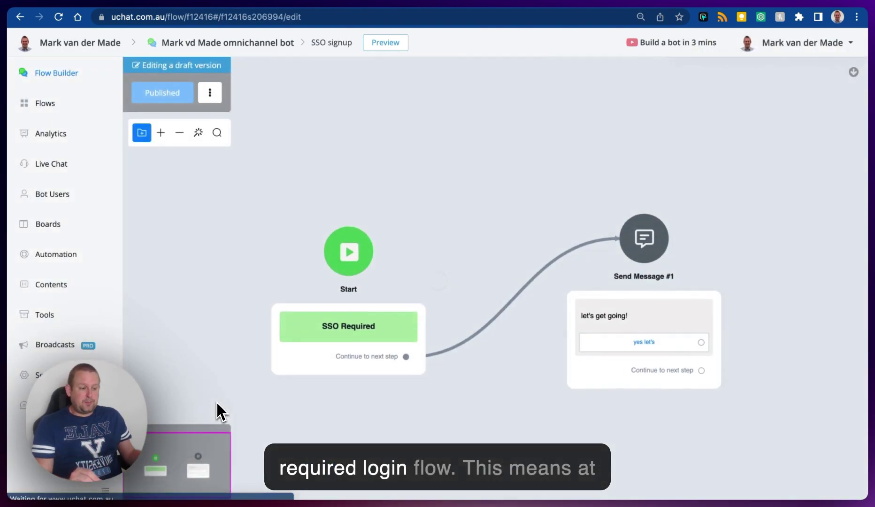
- Pan the SSO signup canvas to bring the Start node and Send Message #1 into view
left_click_drag(399, 436, 329, 391)
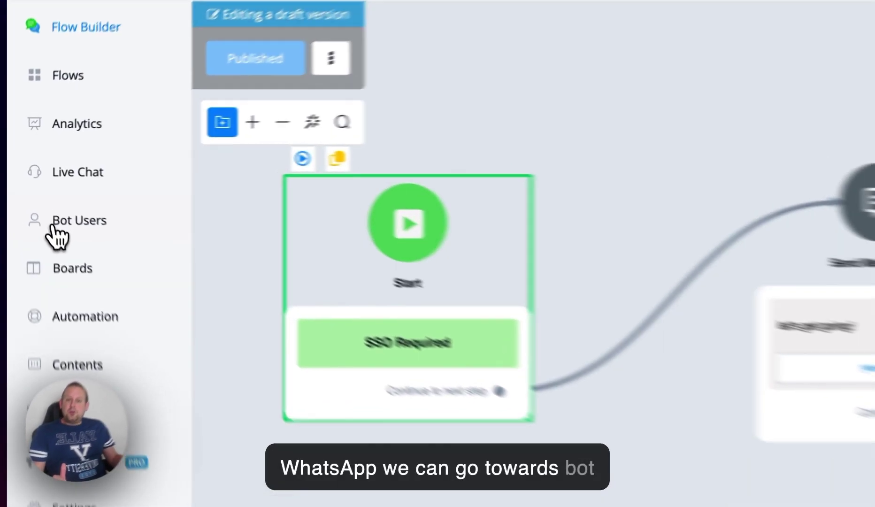
- Reload the Bot Users list and open the new Google SSO user's profile
left_click(37, 197)
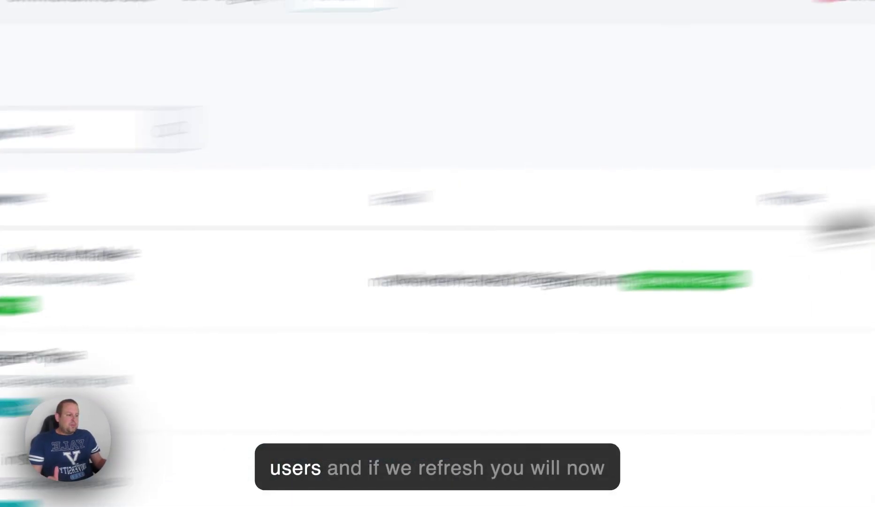
left_click(796, 207)
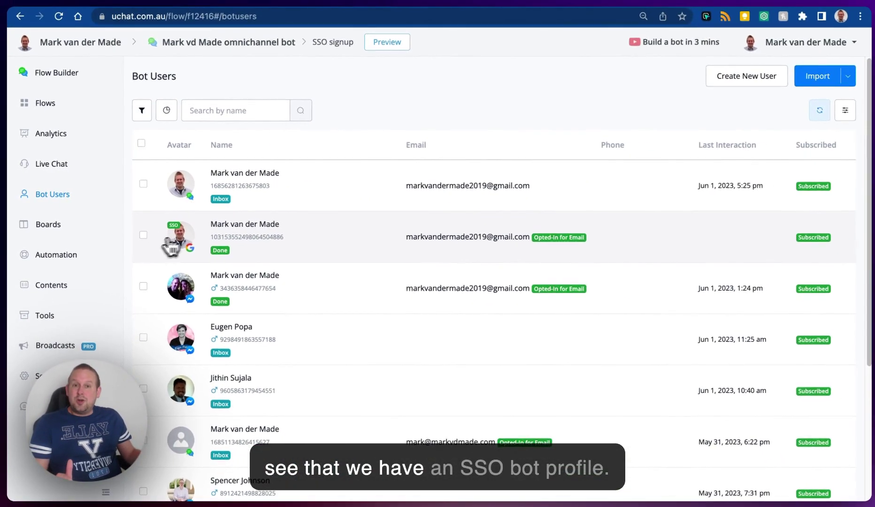
left_click(201, 237)
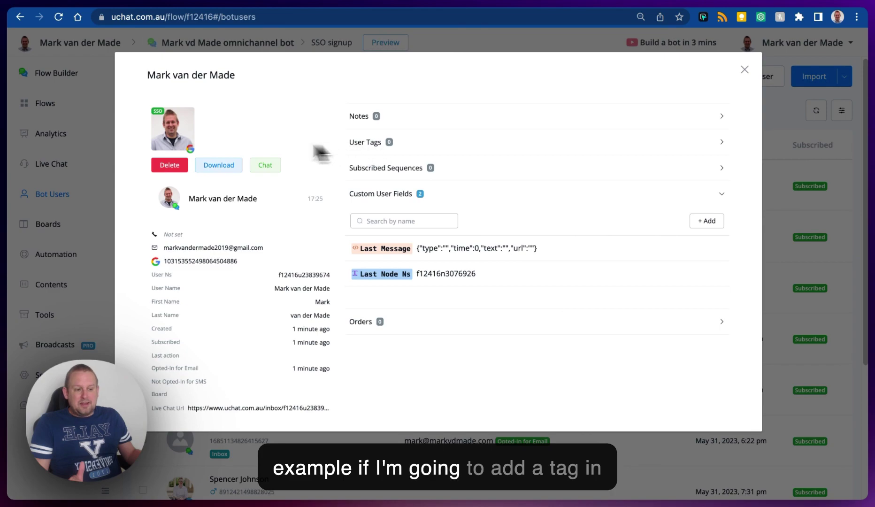
- Add the '[CMA] all access member' tag under the SSO user's User Tags
left_click(383, 141)
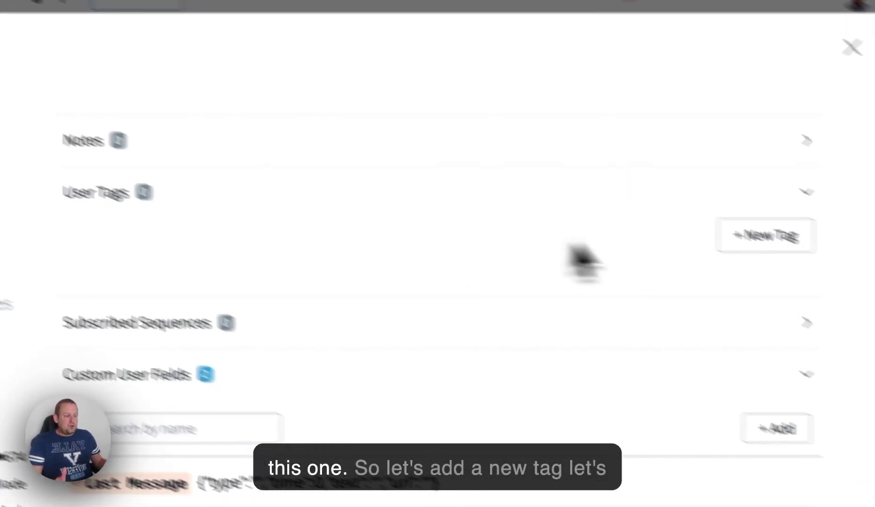
left_click(698, 164)
left_click(638, 195)
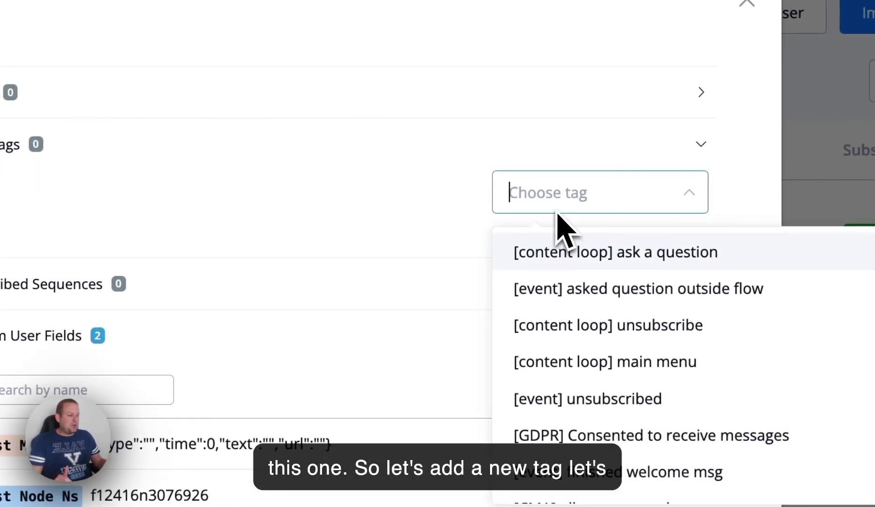
scroll(596, 413, "down", 3)
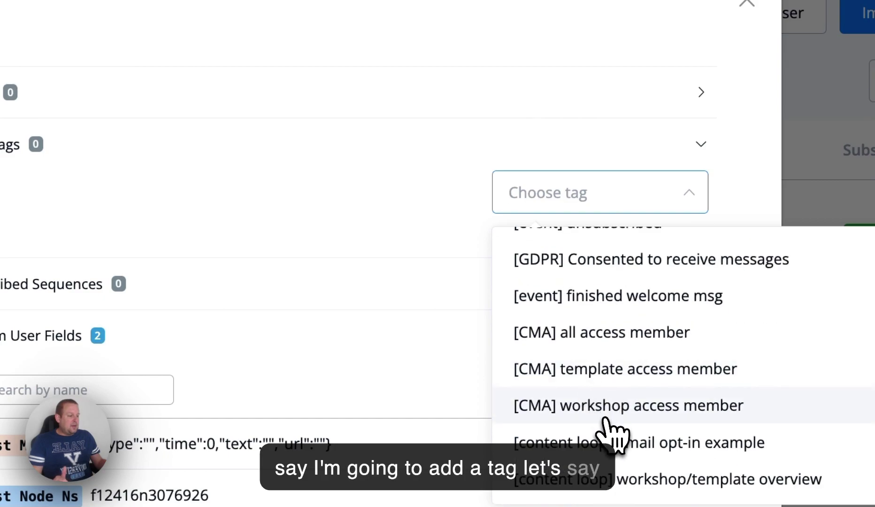
left_click(615, 334)
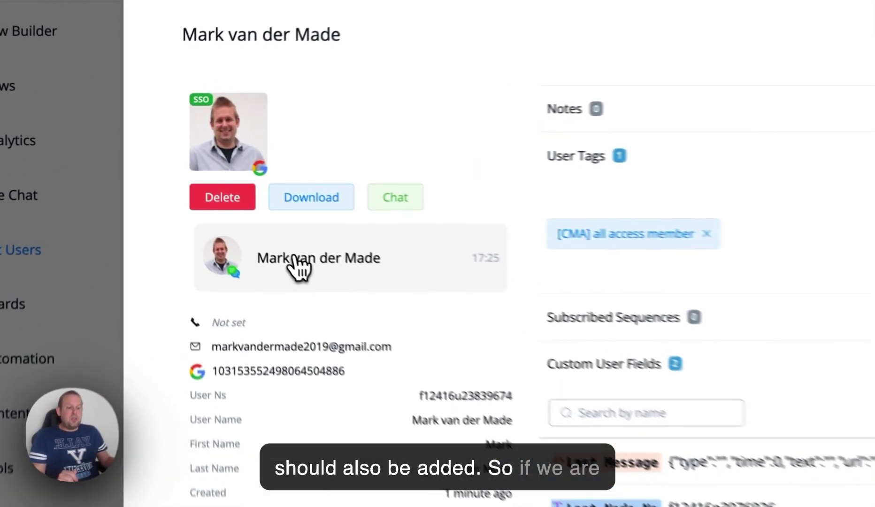
- Open the user's Live Chat conversation, check its tags and profile, then show Custom User Fields
left_click(209, 199)
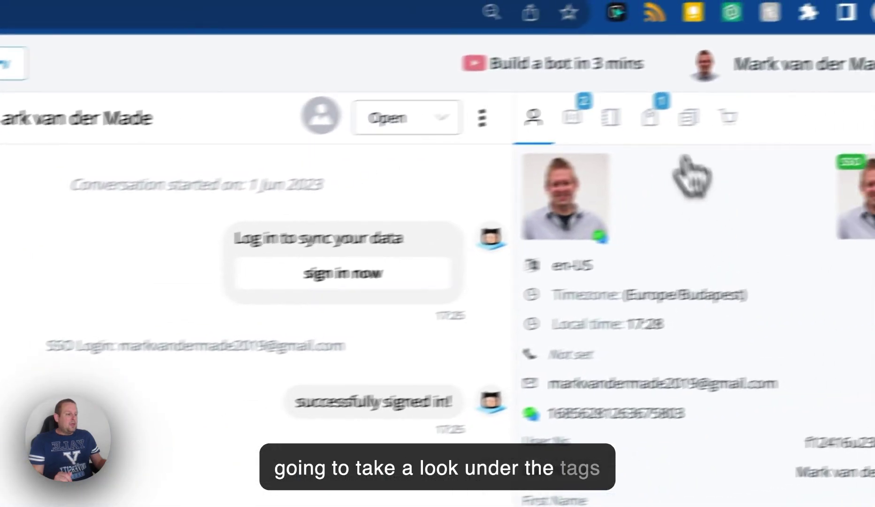
left_click(580, 133)
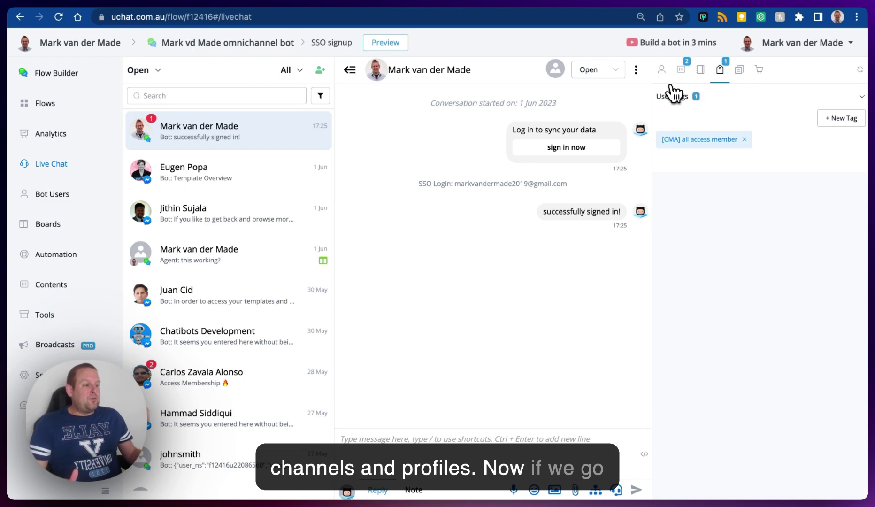
left_click(662, 71)
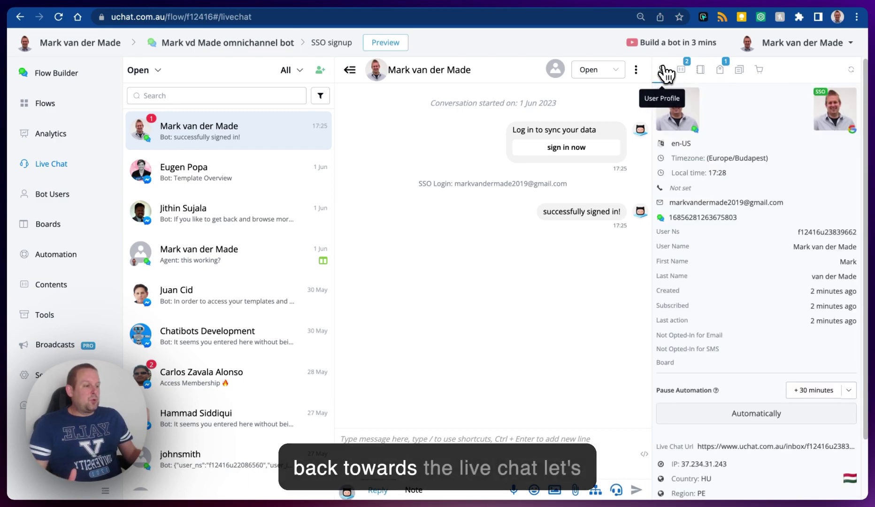
left_click(351, 72)
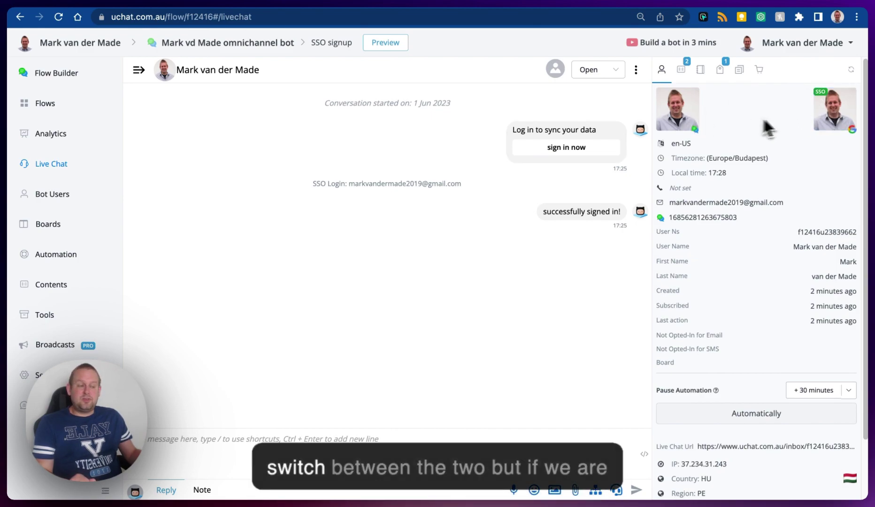
left_click(683, 71)
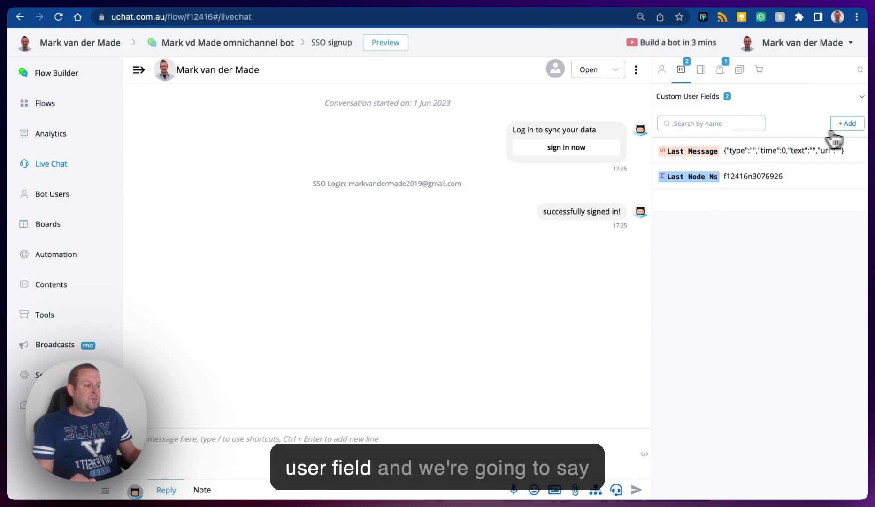
- Add the 'response' custom field with value 20, then return to the Profile tab
left_click(845, 124)
left_click(517, 108)
type("respo")
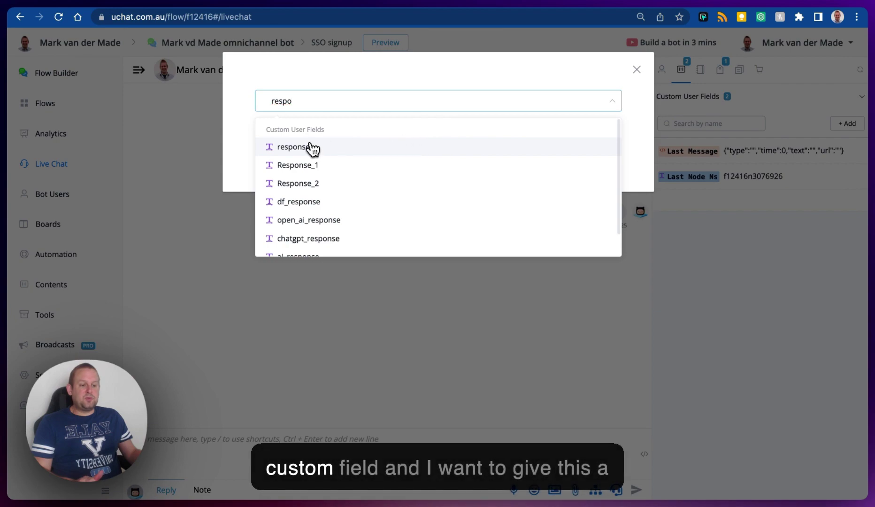
left_click(308, 147)
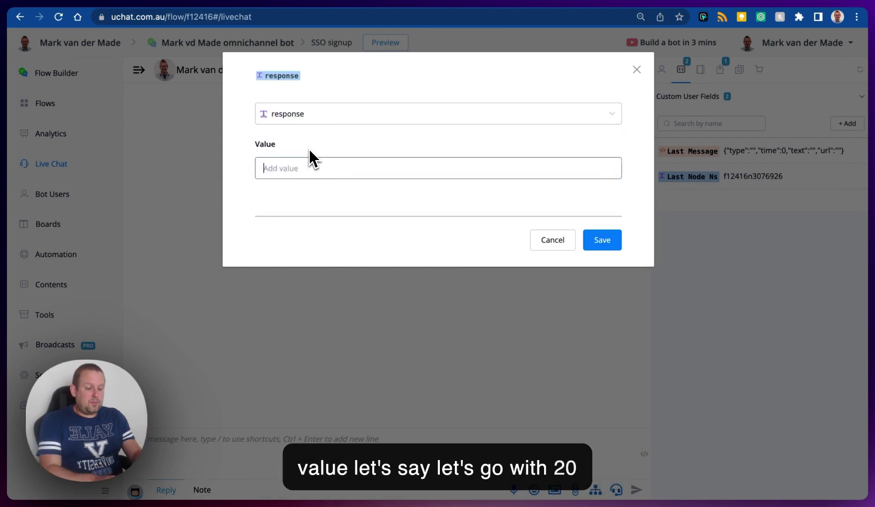
type("20")
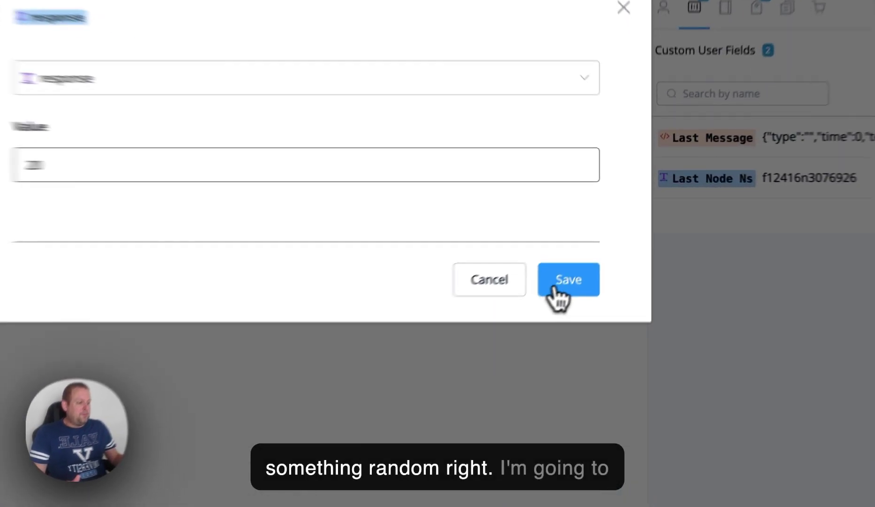
left_click(601, 241)
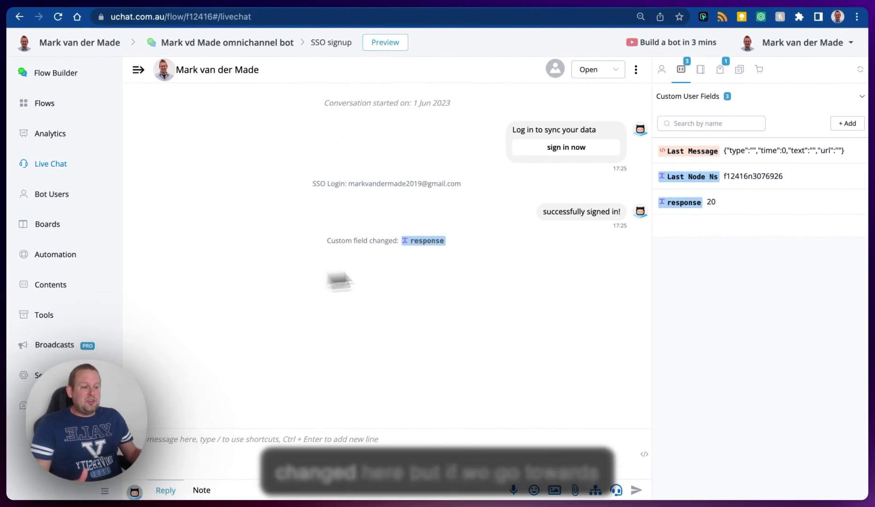
left_click(661, 69)
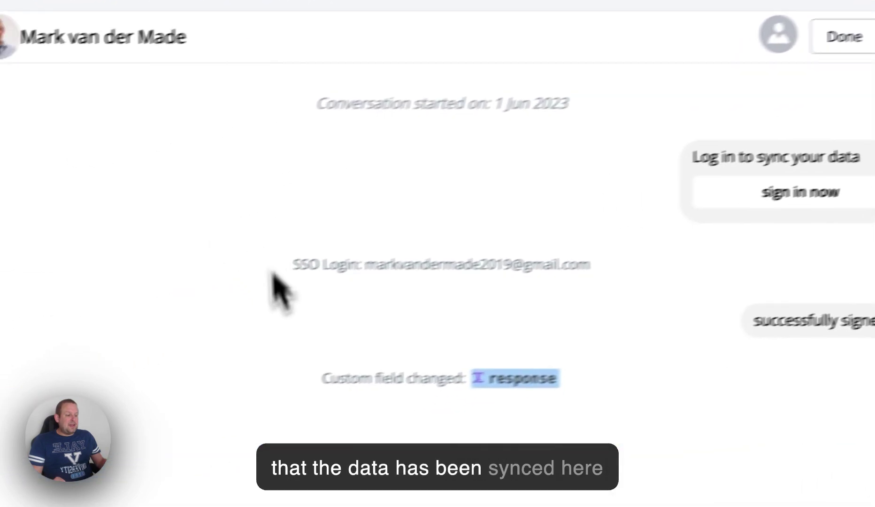
- Delete the response custom field from the SSO user, then recheck the remaining custom fields
mouse_move(522, 380)
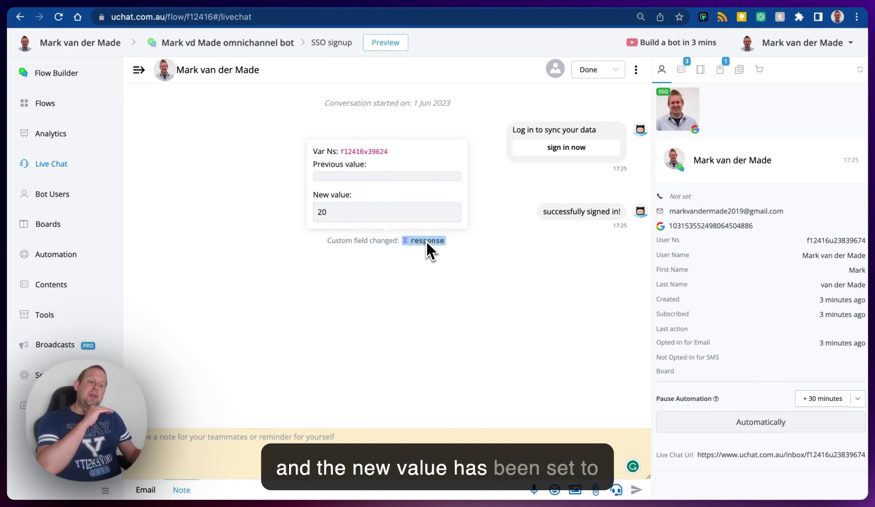
left_click(682, 70)
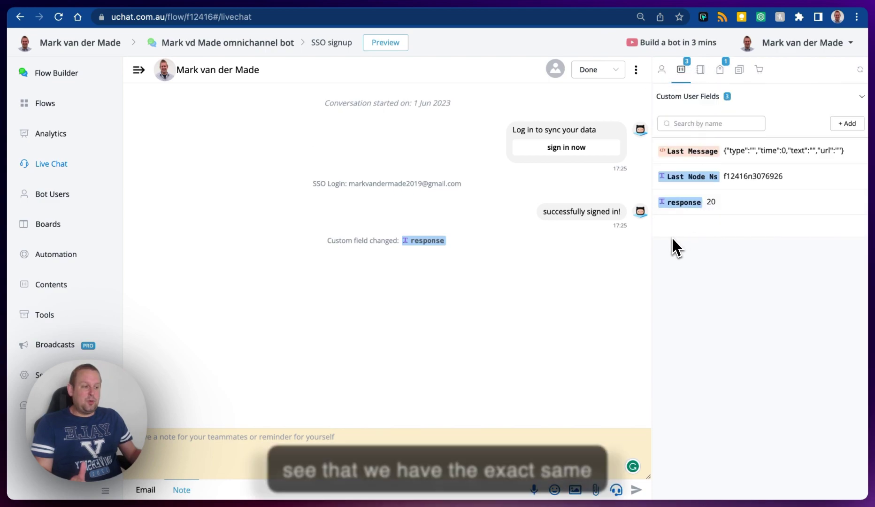
left_click(781, 207)
left_click(272, 213)
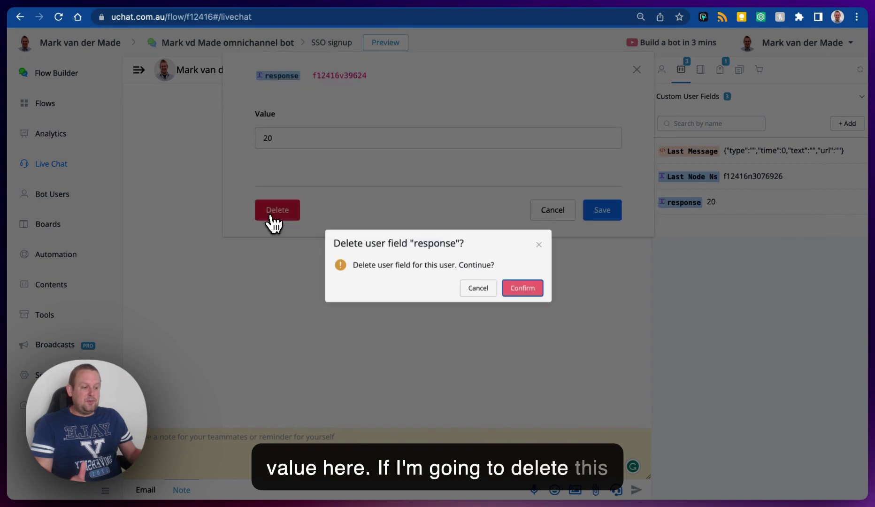
left_click(520, 288)
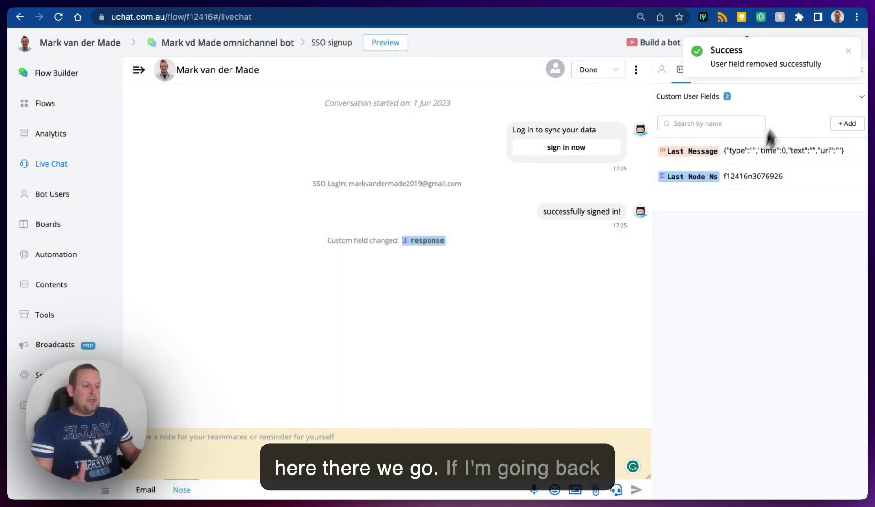
left_click(661, 69)
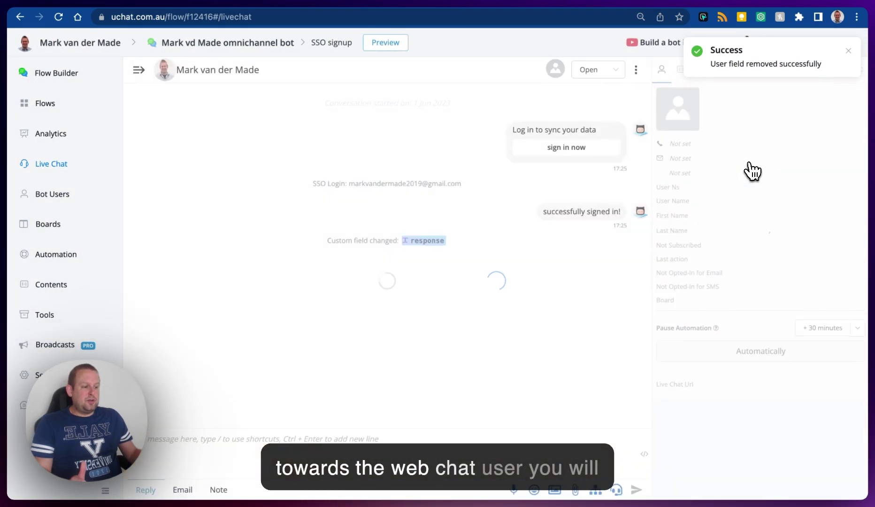
left_click(681, 69)
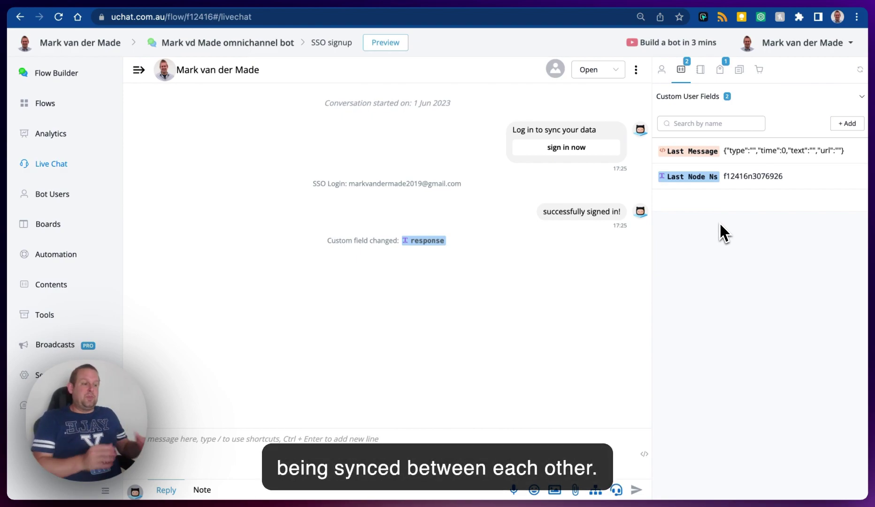
- Leave Live Chat for the flows overview and open the bot's SSO settings
left_click(63, 107)
scroll(237, 381, "down", 2)
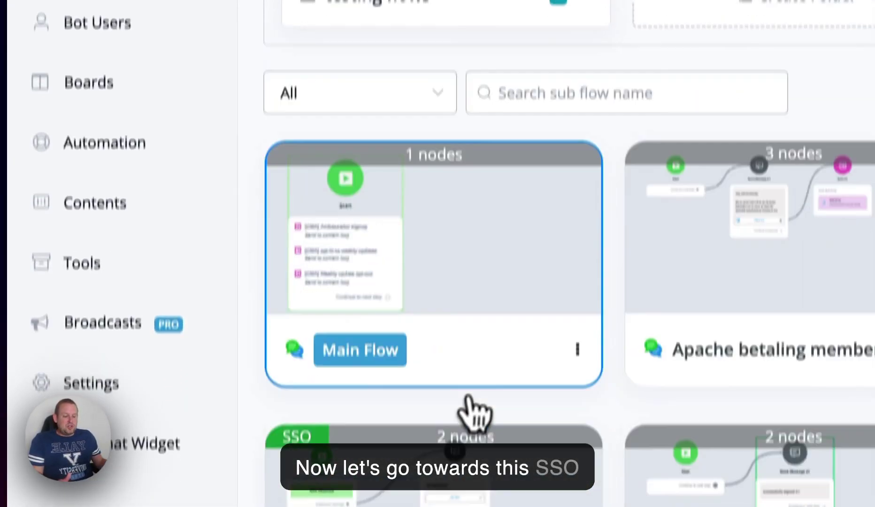
scroll(474, 413, "down", 2)
left_click(108, 389)
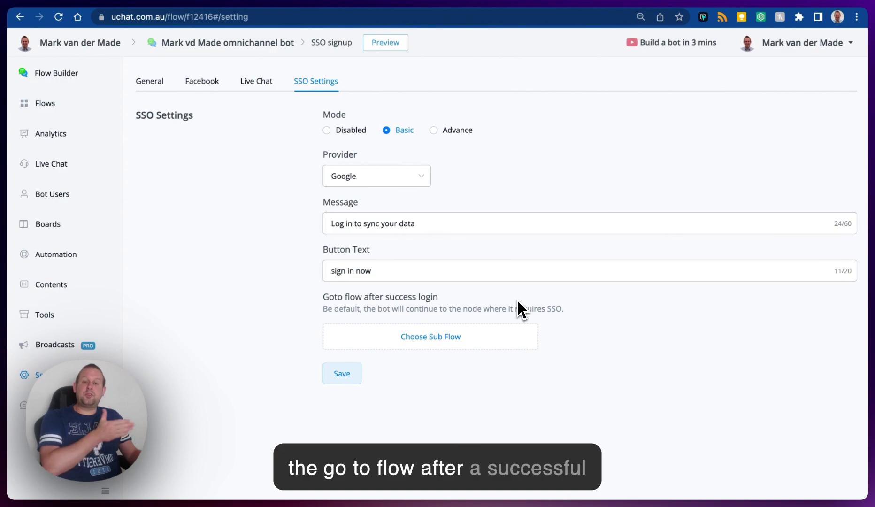
- Open the SSO signup sub flow and launch its WhatsApp preview in a new browser tab
left_click(50, 106)
scroll(205, 390, "down", 2)
left_click(205, 391)
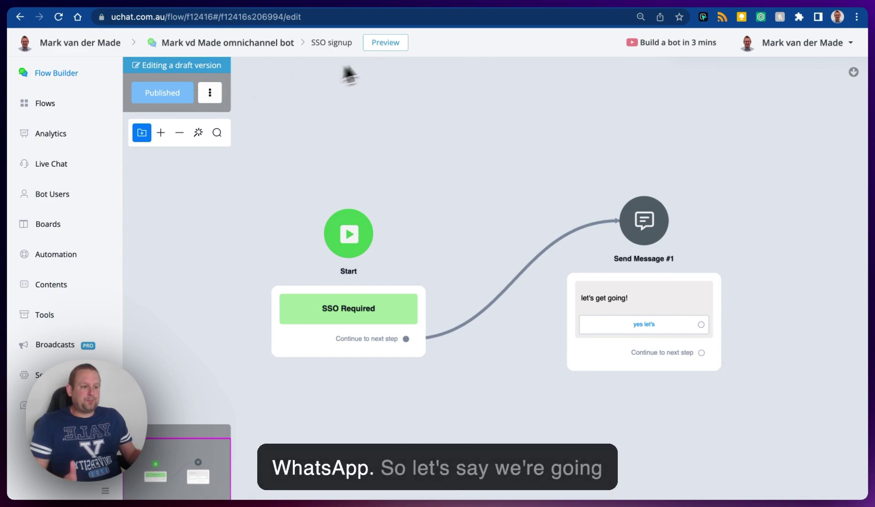
left_click(386, 46)
left_click(396, 139)
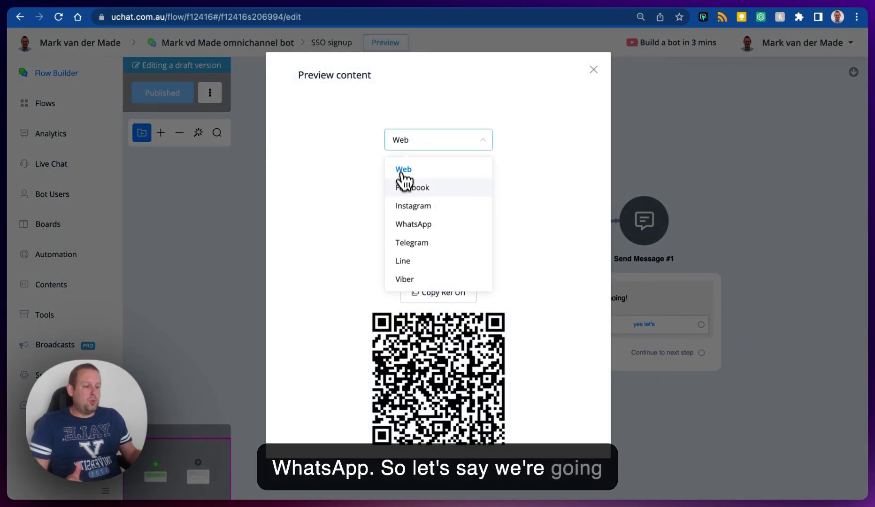
left_click(410, 221)
left_click(440, 170)
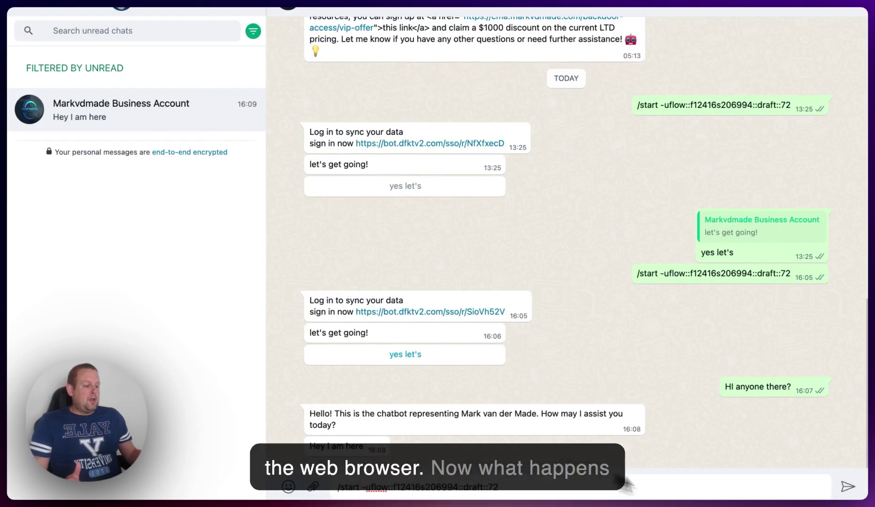
- Close the stray Notes window, send /start to the bot in WhatsApp Web, and return to UChat
left_click(852, 496)
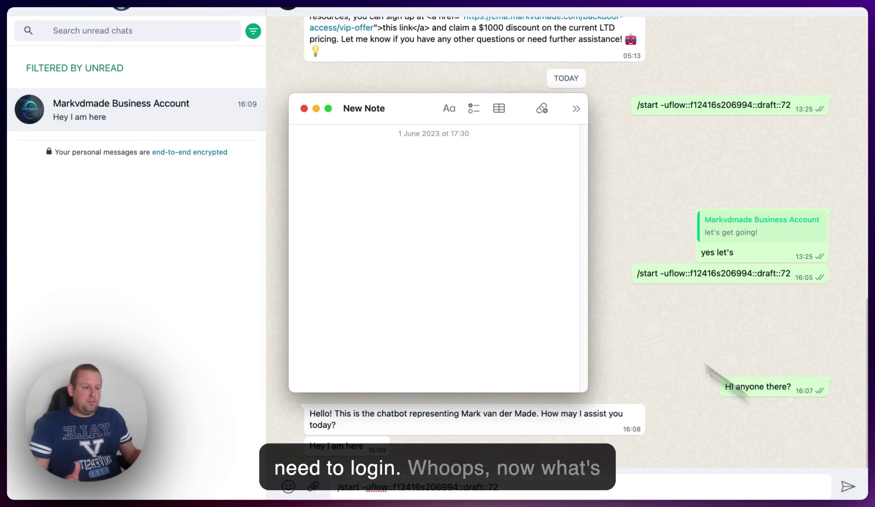
left_click(304, 109)
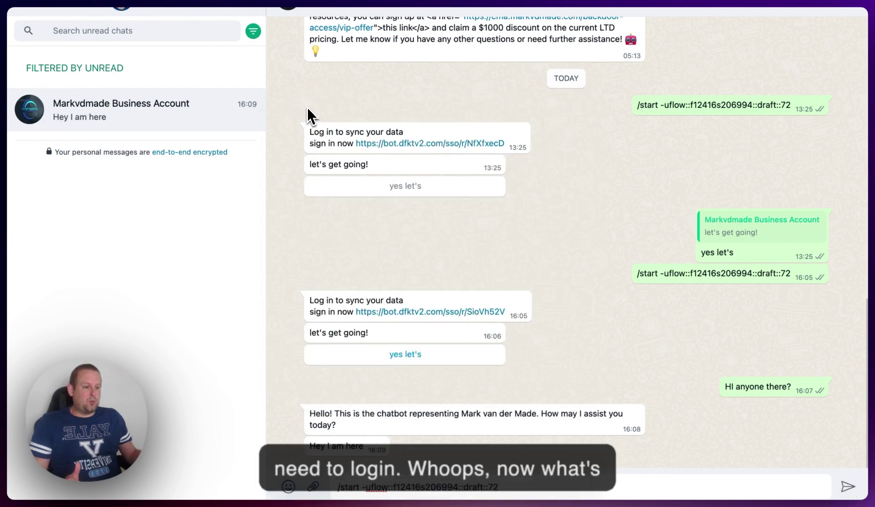
left_click(846, 488)
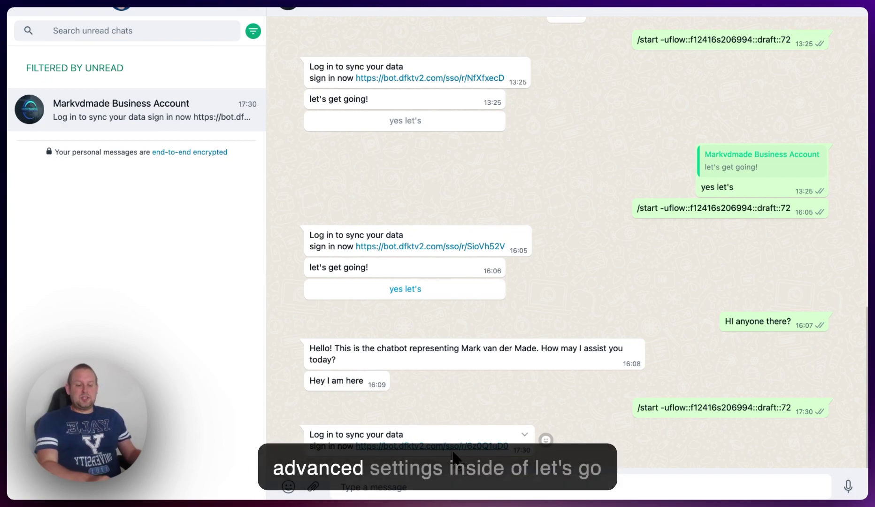
key("super+Tab")
key("super+Tab")
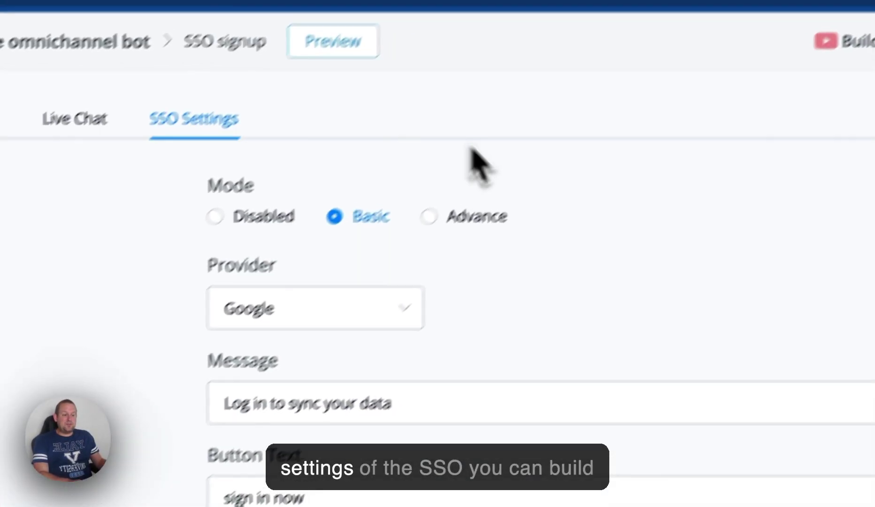
- Switch the SSO mode to Advance, then bring the WhatsApp chat back
left_click(475, 216)
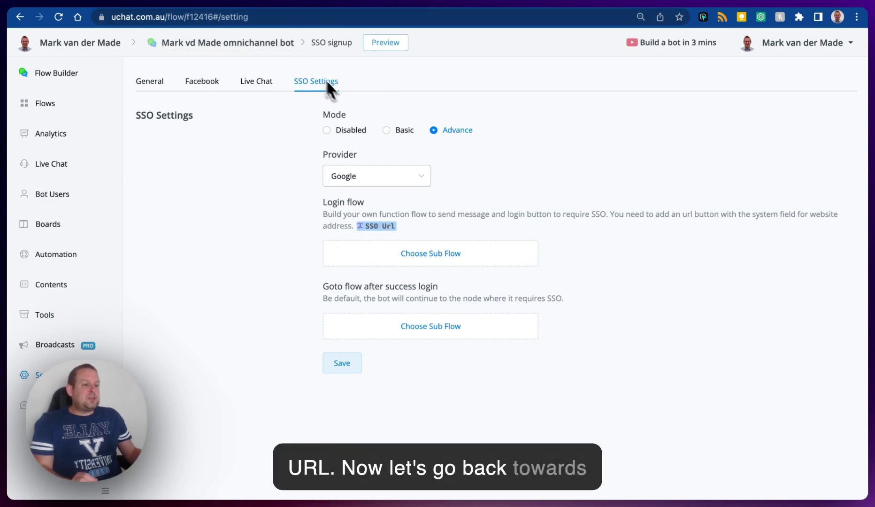
left_click(631, 483)
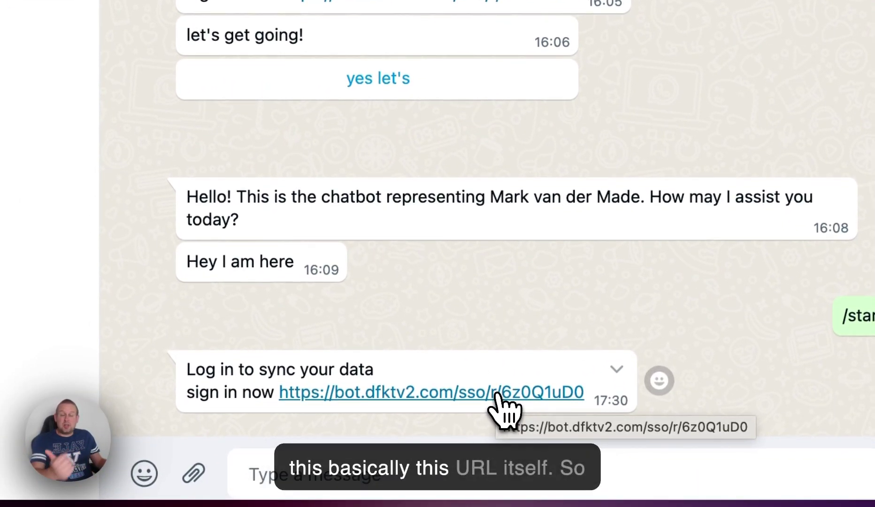
- Sign in via the WhatsApp login link with the second Google account, then reopen UChat's sub flows
left_click(497, 398)
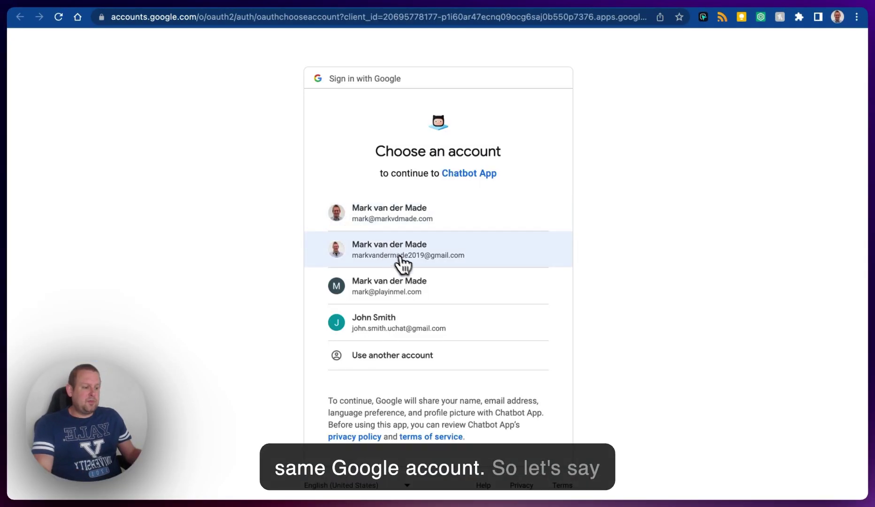
left_click(398, 256)
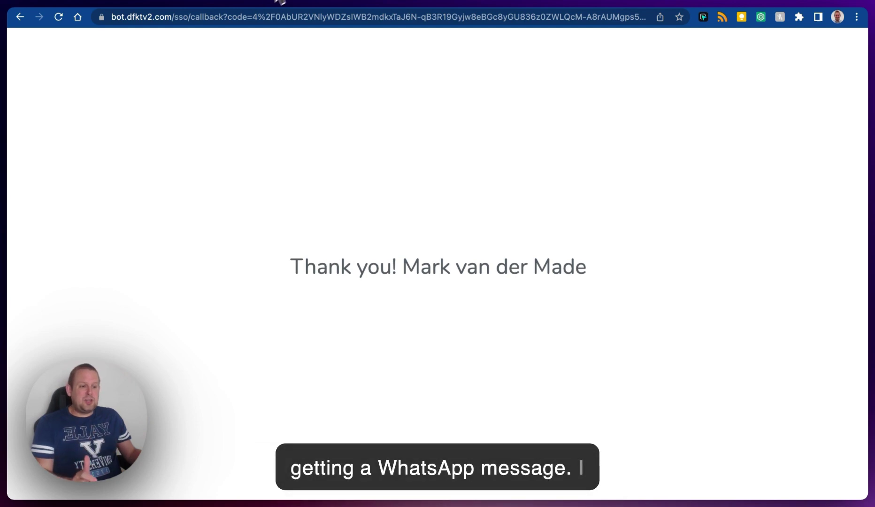
left_click(45, 103)
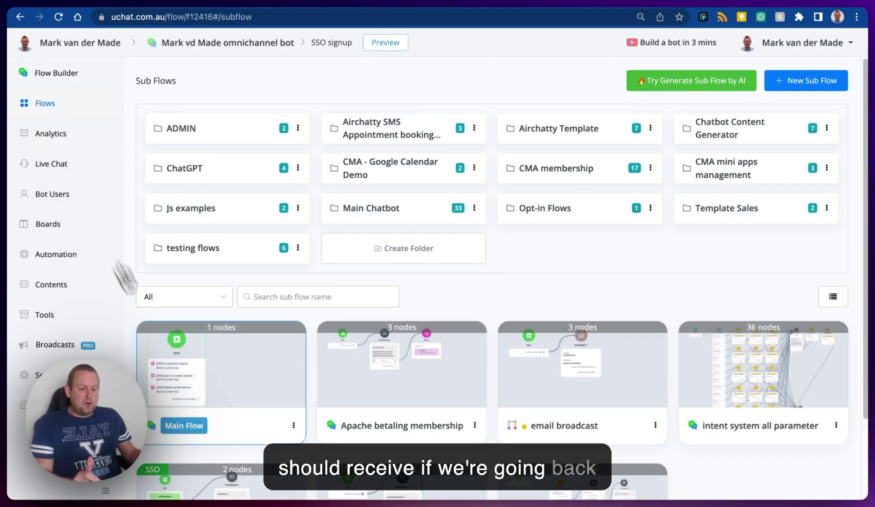
- Open the SSO signup flow, answer 'yes let's' in WhatsApp, and open UChat's Bot Users list
scroll(202, 420, "down", 3)
left_click(203, 422)
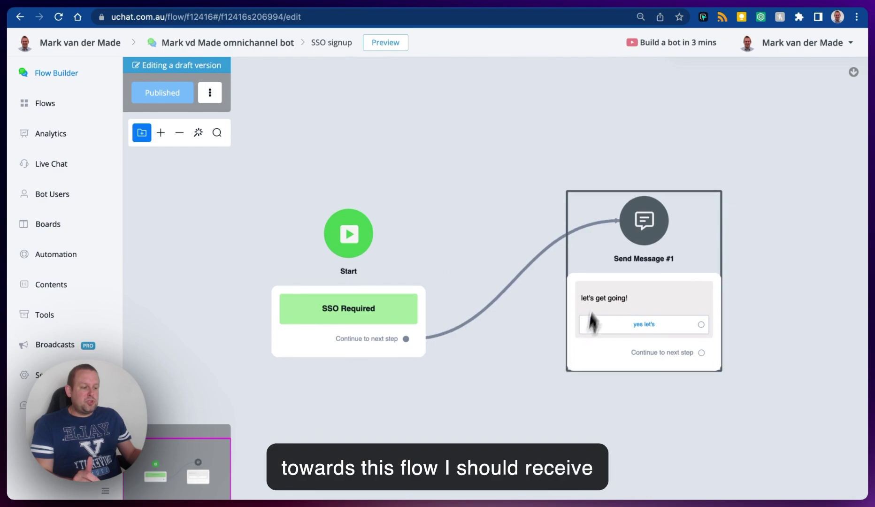
scroll(597, 410, "right", 5)
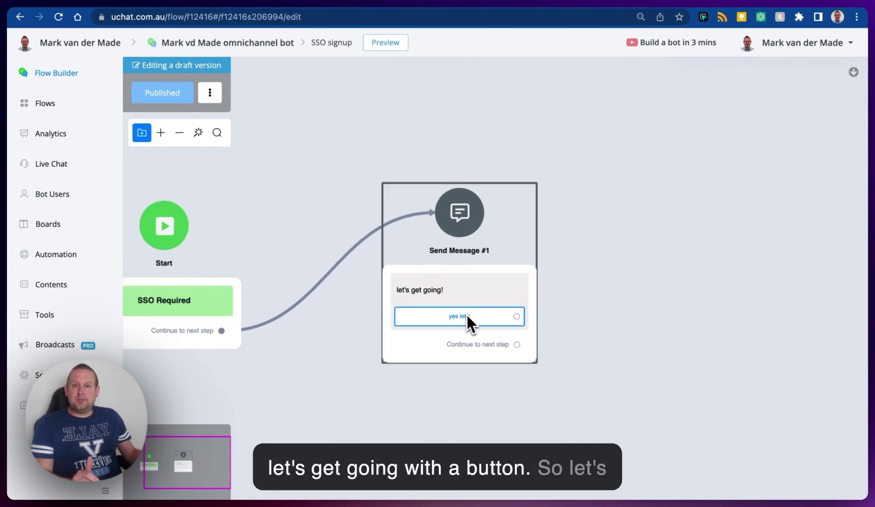
left_click(631, 481)
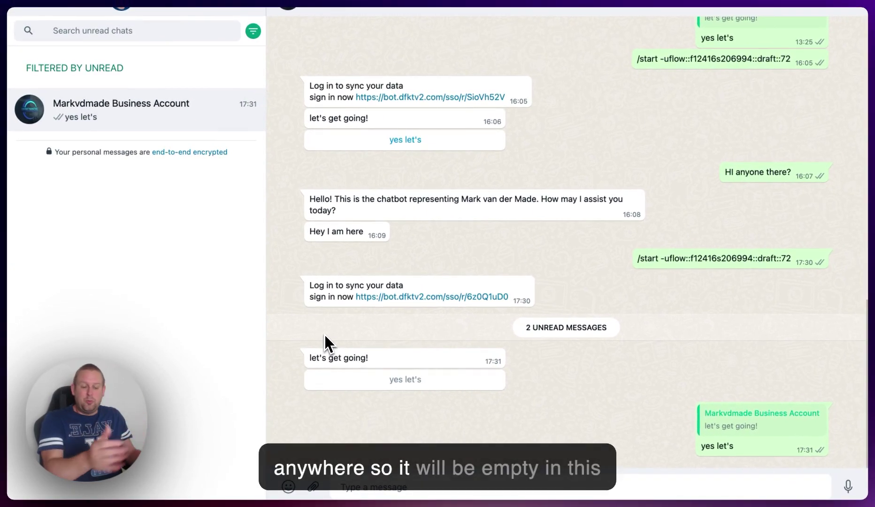
key("super+Tab")
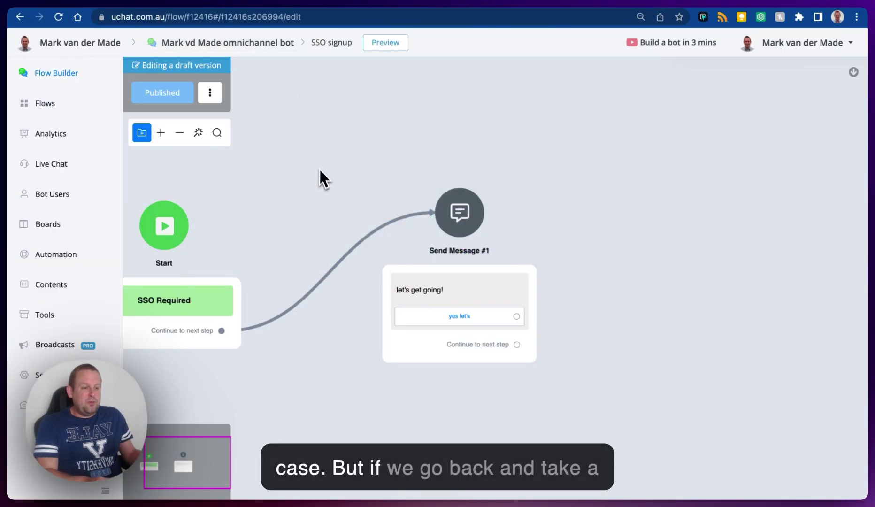
left_click(52, 196)
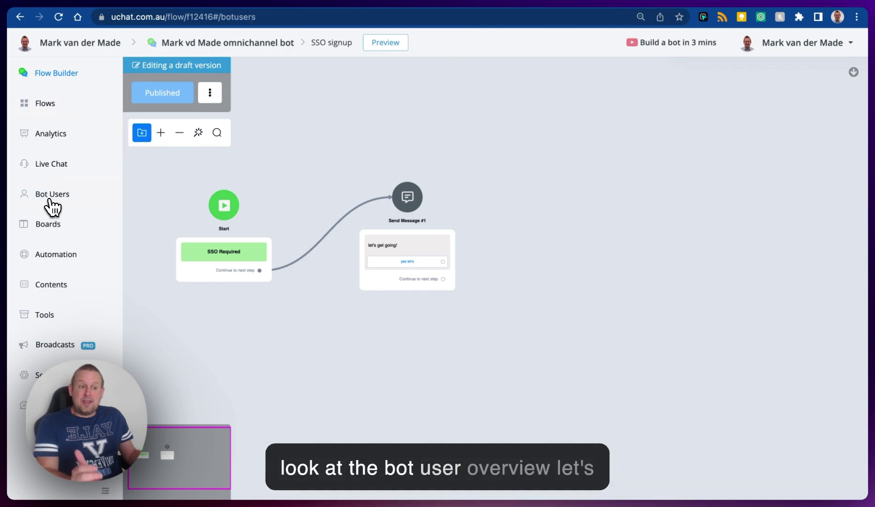
- Reload Bot Users, inspect the newest WhatsApp user's profile and tags, then open its Live Chat
left_click(817, 110)
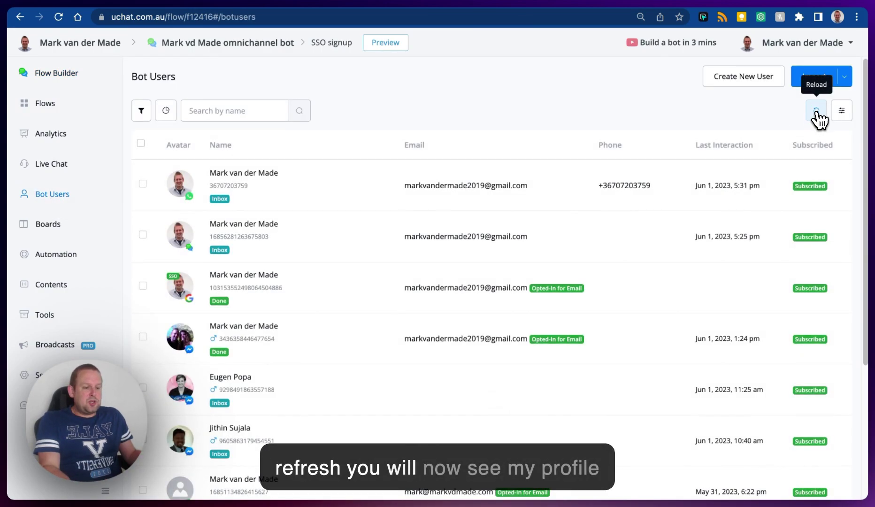
left_click(226, 182)
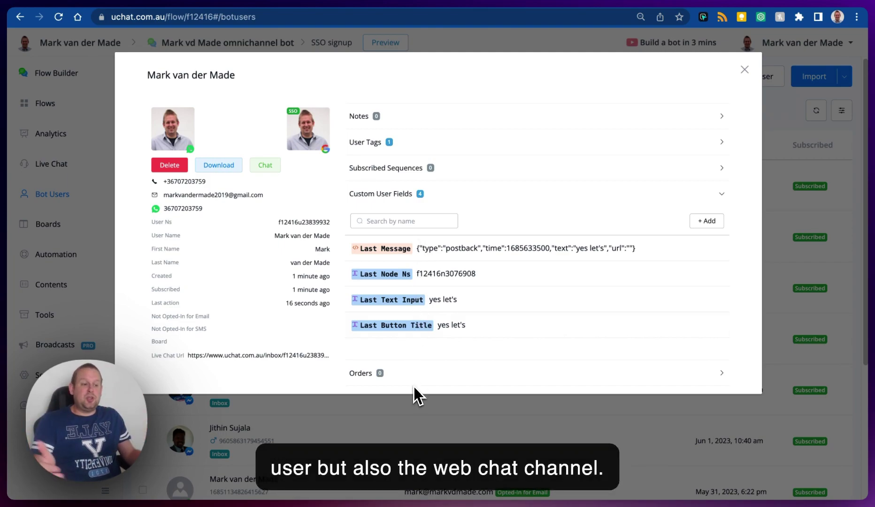
left_click(432, 142)
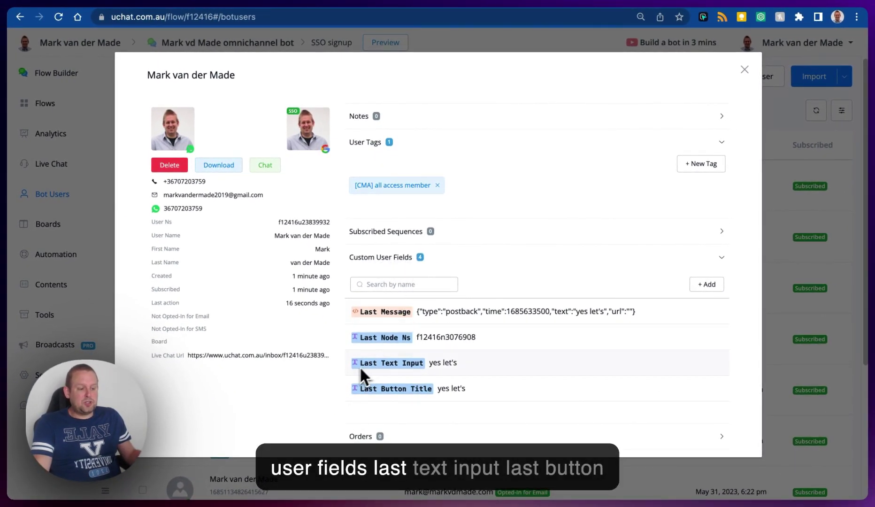
left_click(305, 128)
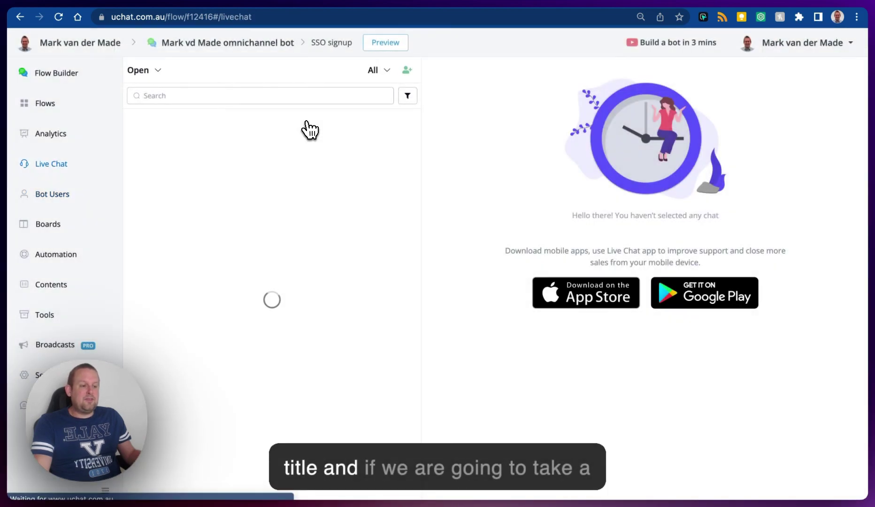
- Compare the WhatsApp profile's custom fields with those of the linked 17:25 web chat profile
left_click(352, 71)
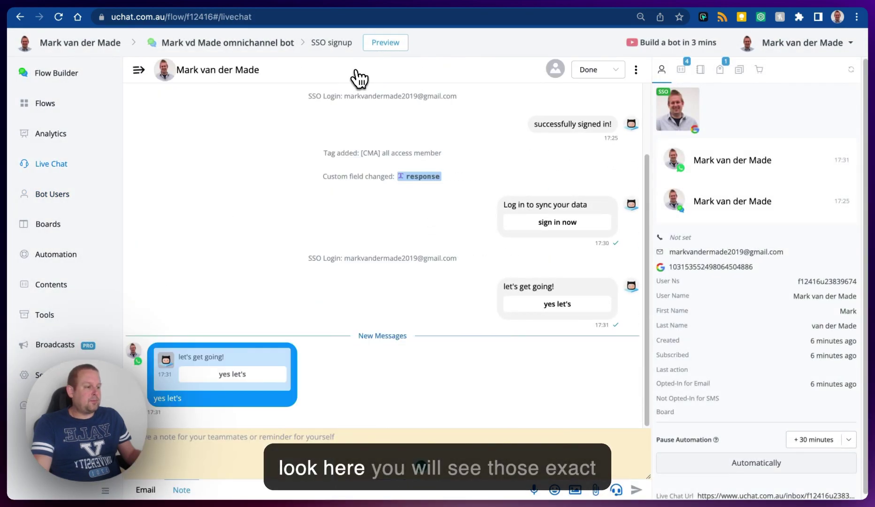
left_click(683, 70)
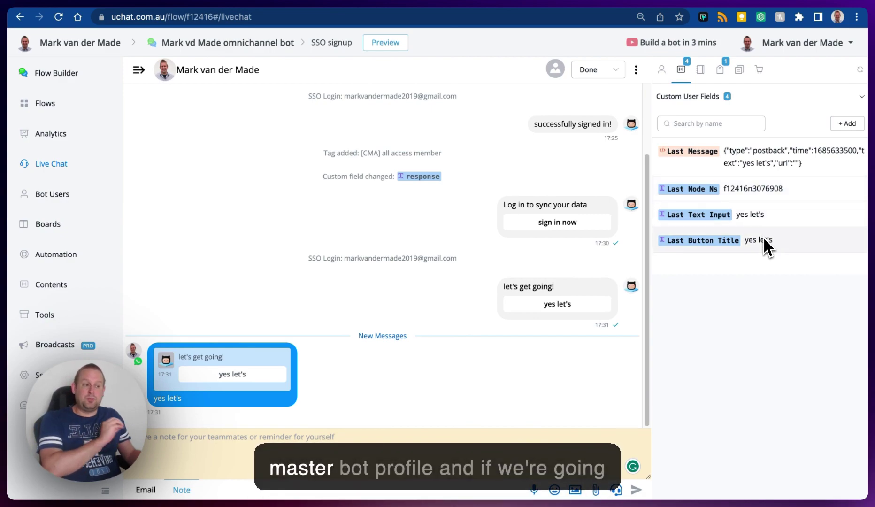
left_click(664, 70)
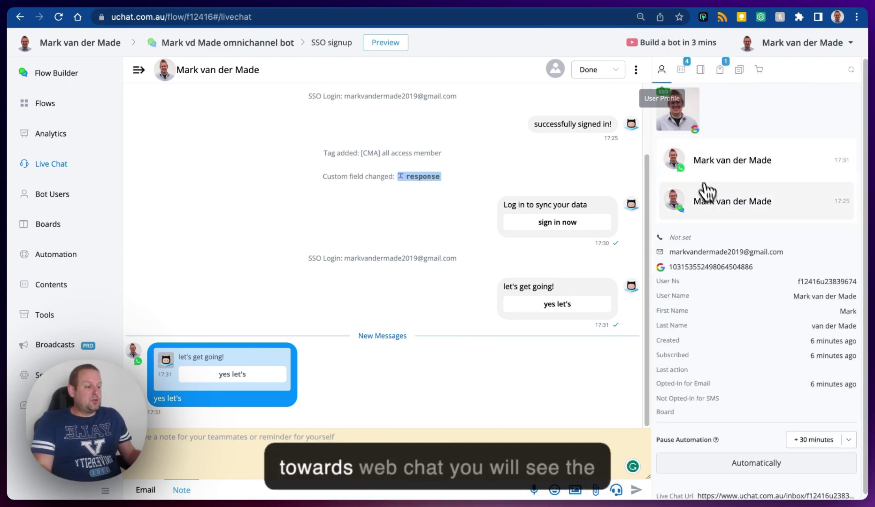
left_click(713, 213)
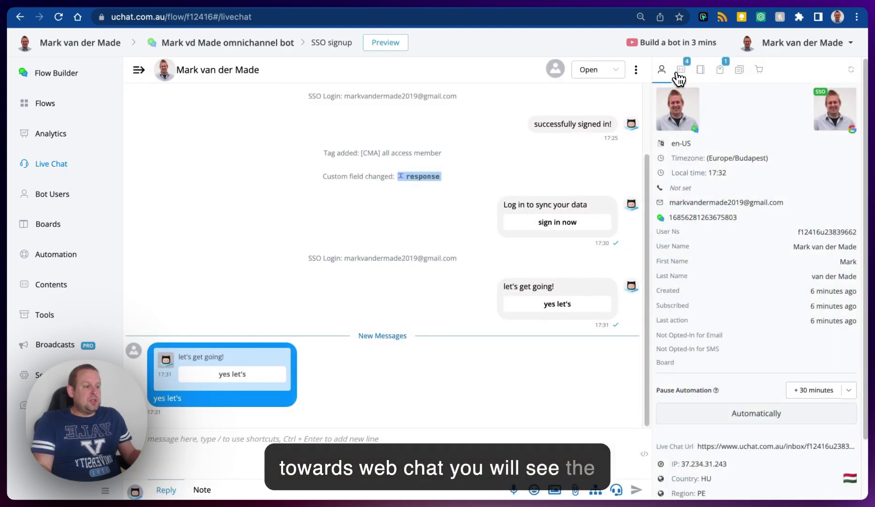
left_click(681, 70)
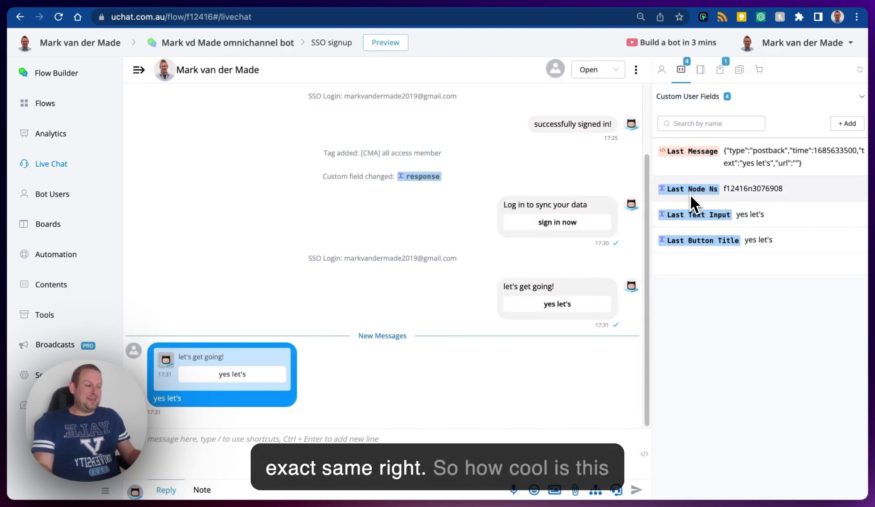